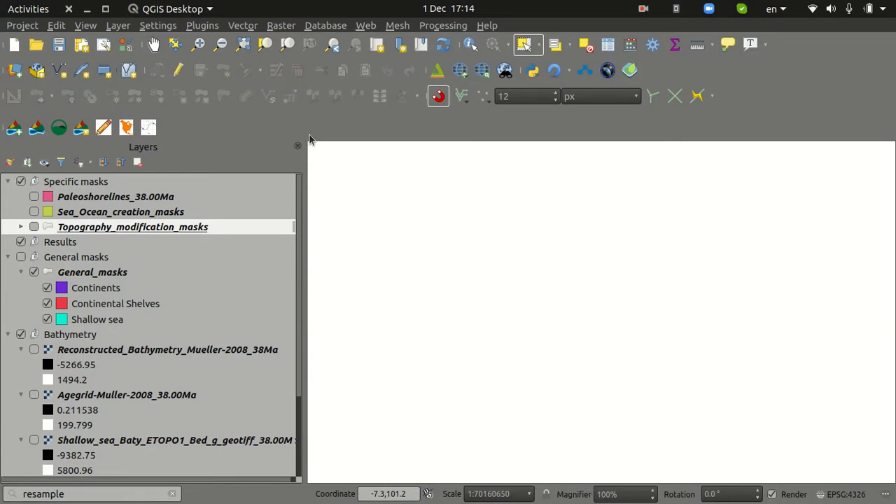
Switch to GPlates, rotate the 38 Ma globe to examine India, Africa and Eurasia, and return to QGIS
mouse_move(588, 500)
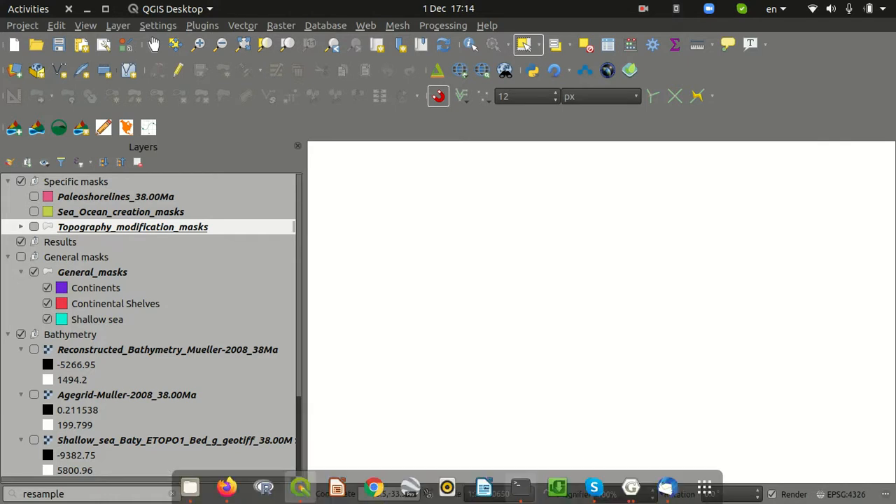
left_click(630, 488)
left_click_drag(485, 252, 418, 246)
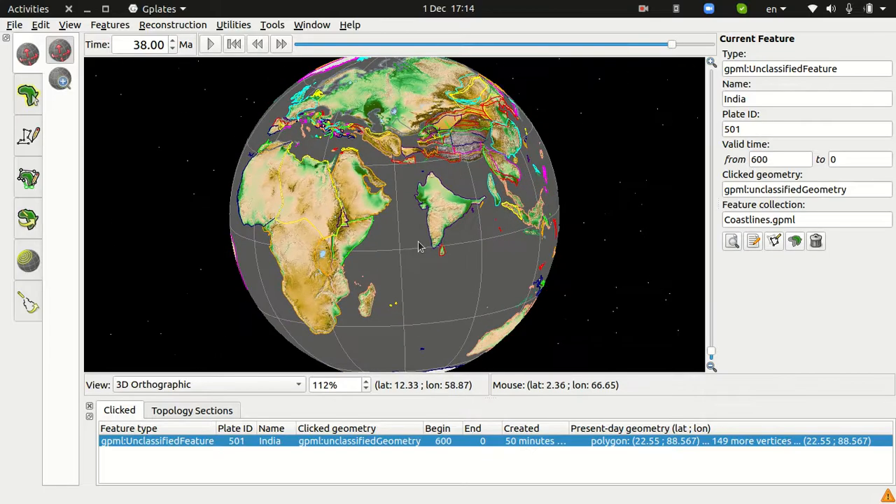
left_click_drag(432, 177, 450, 238)
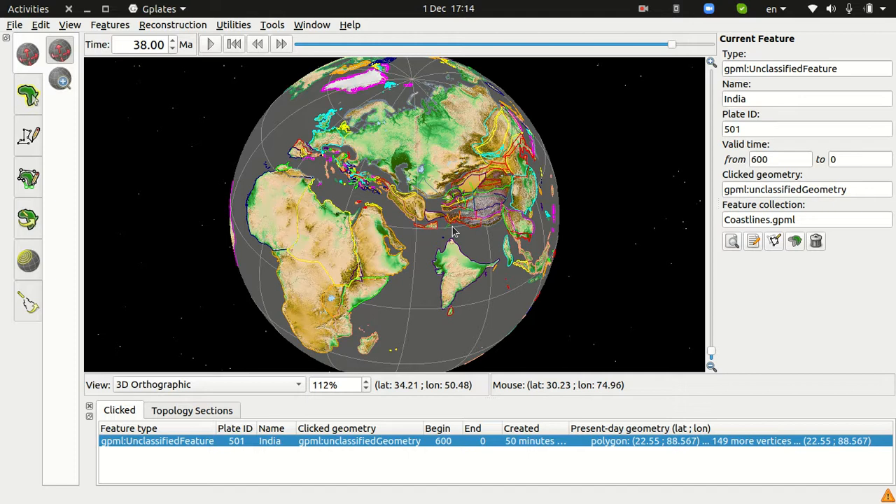
left_click_drag(432, 199, 416, 161)
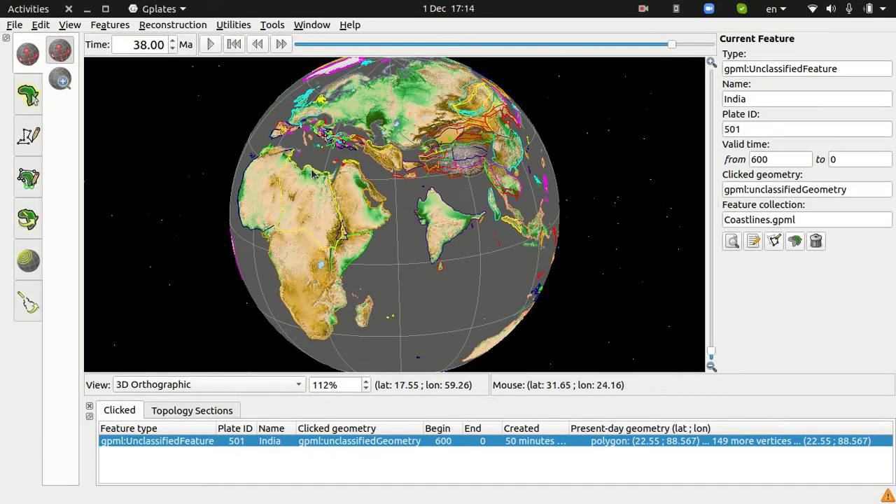
left_click(87, 9)
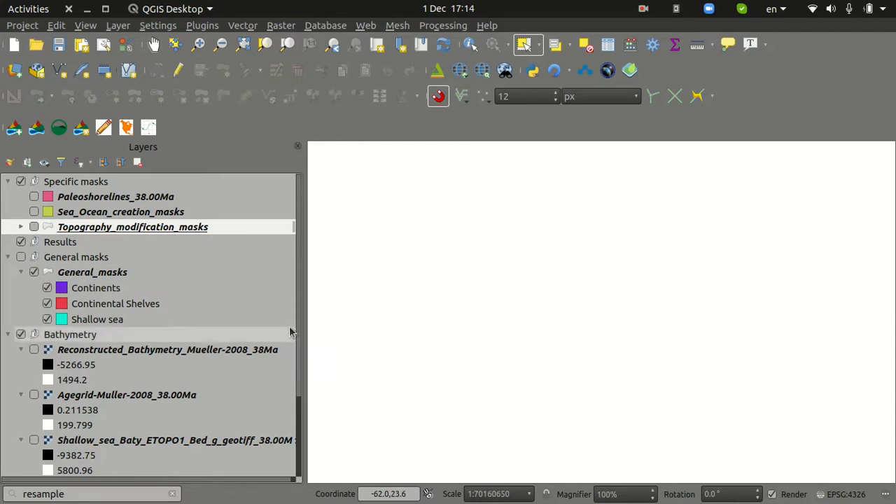
Turn on the Topography layer group and bring the whole world map into view
left_click_drag(298, 320, 310, 434)
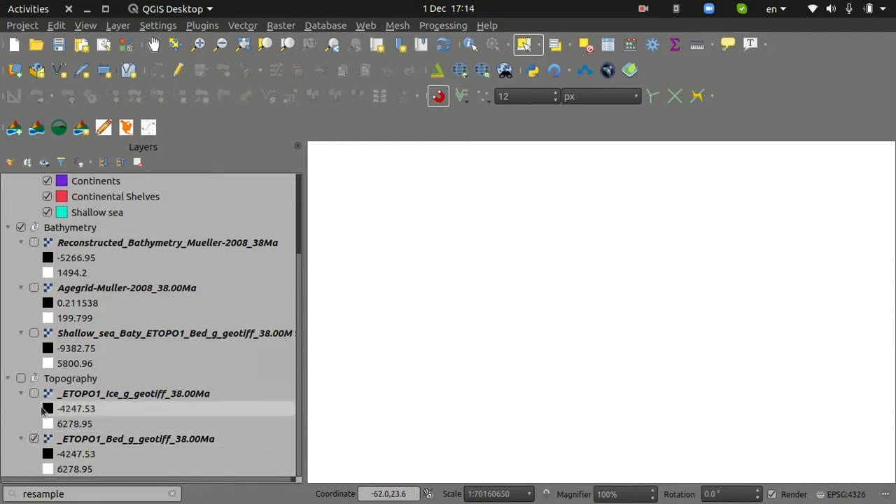
left_click(21, 379)
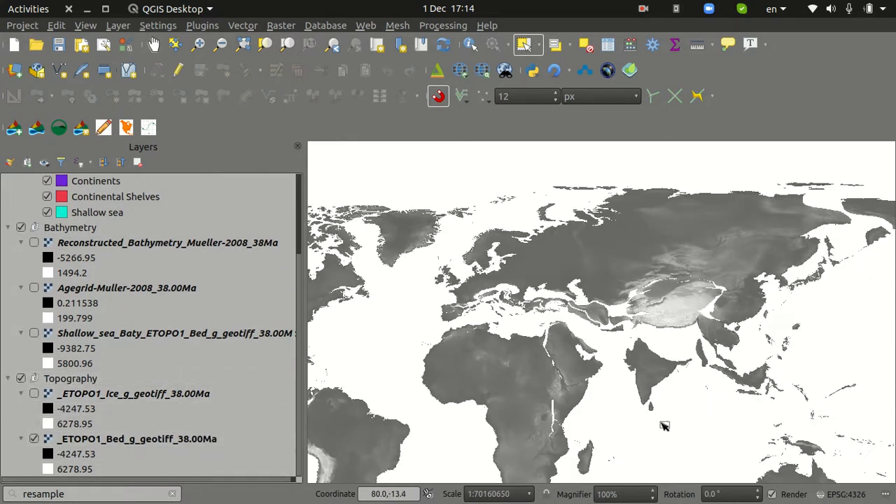
scroll(645, 391, "down", 1)
left_click_drag(593, 380, 613, 291)
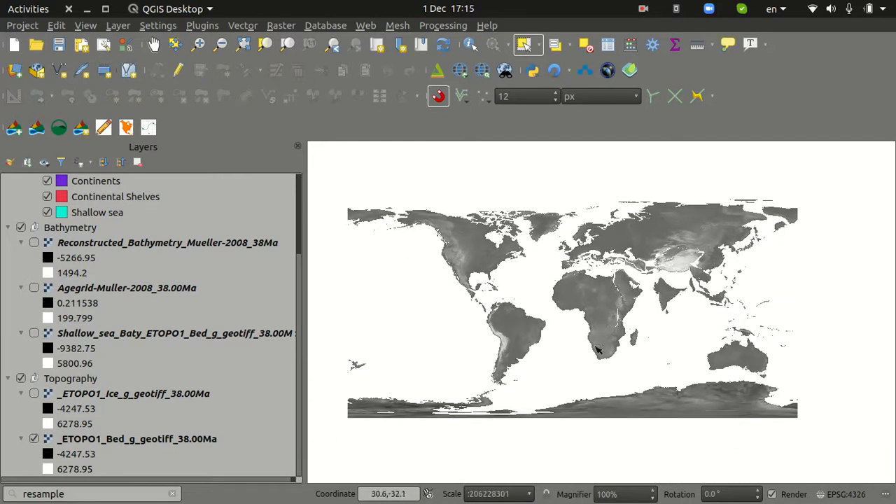
Show the Reconstructed_Bathymetry_Mueller-2008_38Ma layer in the Bathymetry group along with the topography
scroll(33, 333, "up", 2)
left_click(34, 333)
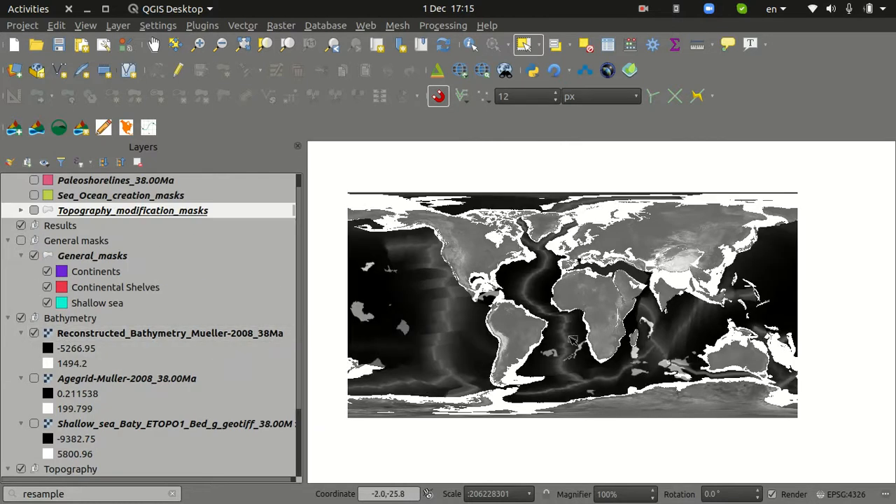
scroll(573, 340, "down", 1)
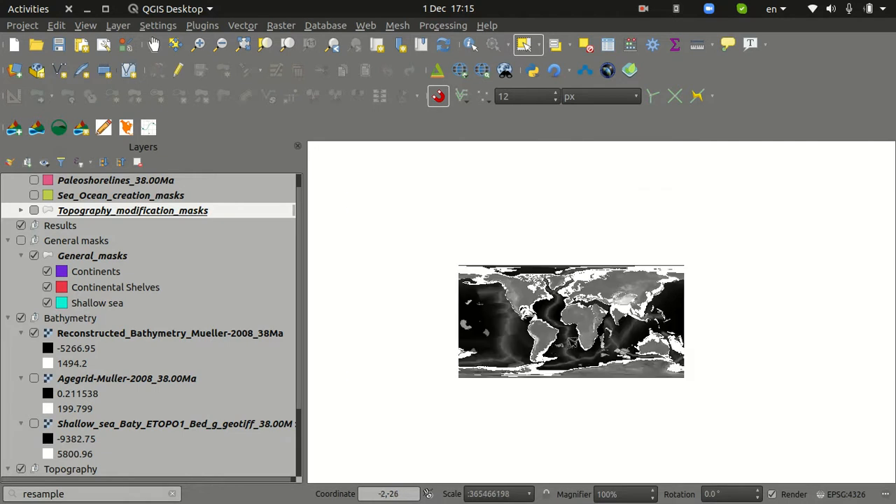
scroll(563, 348, "up", 1)
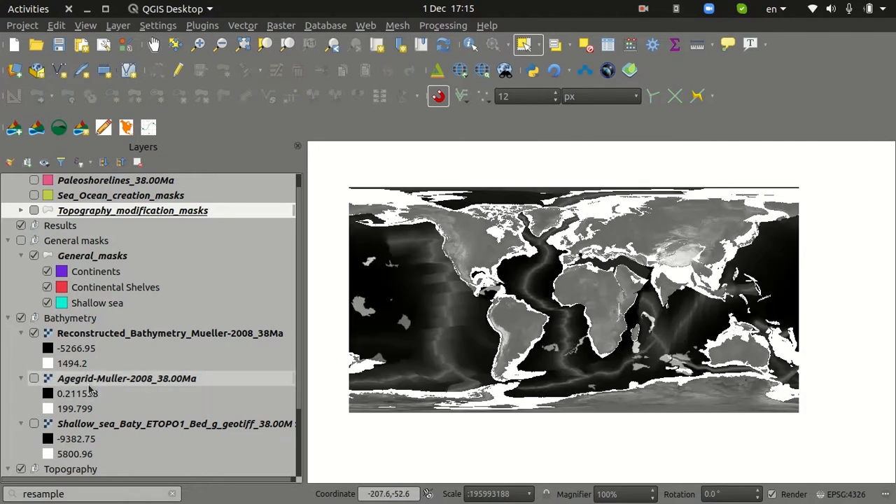
Toggle the Agegrid-Muller-2008_38.00Ma layer on and off, and look over the project's layer list
left_click(33, 378)
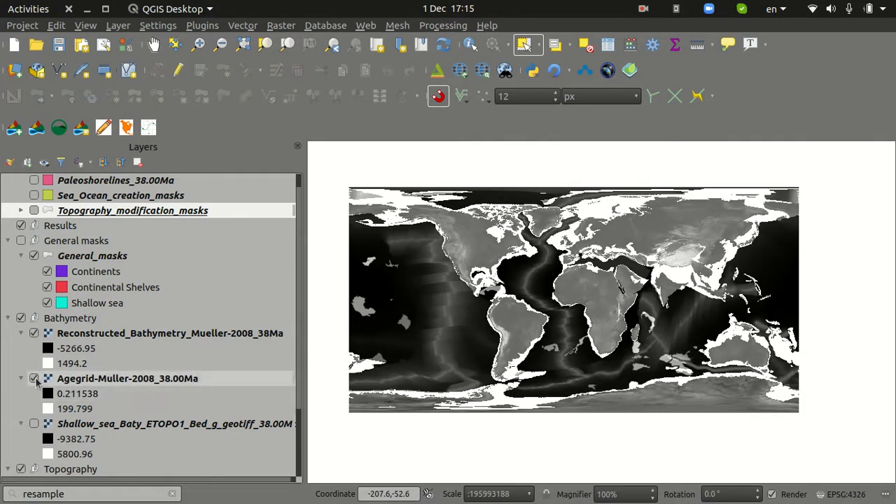
left_click(33, 378)
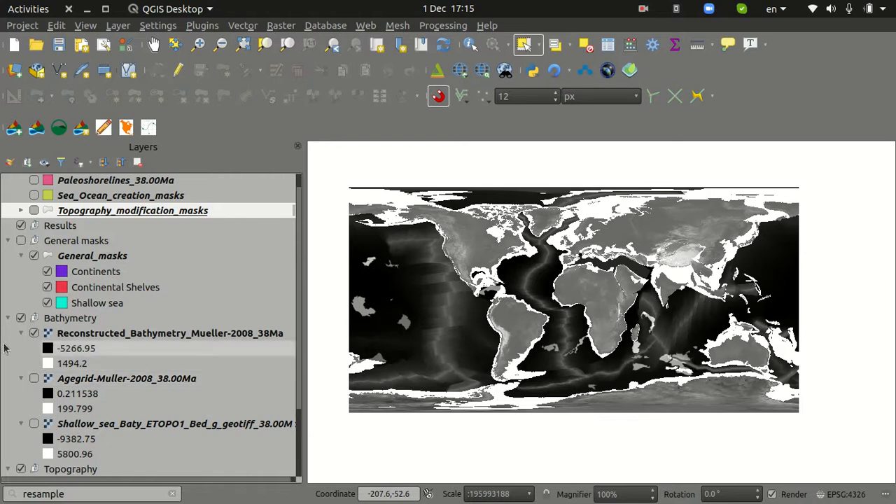
scroll(135, 403, "up", 1)
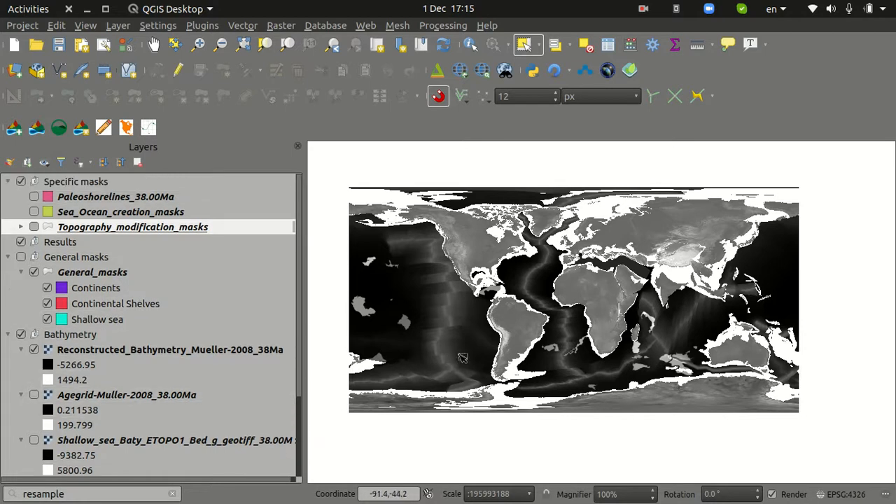
scroll(515, 329, "down", 3)
scroll(515, 333, "up", 3)
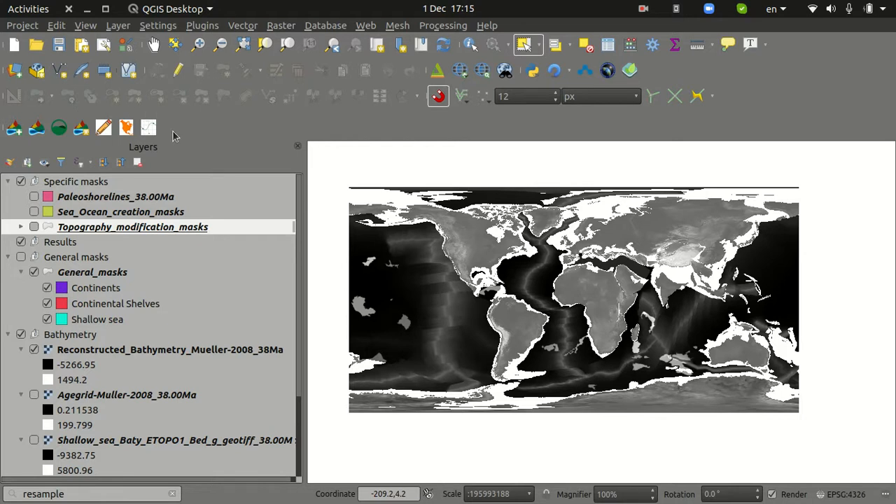
left_click(14, 130)
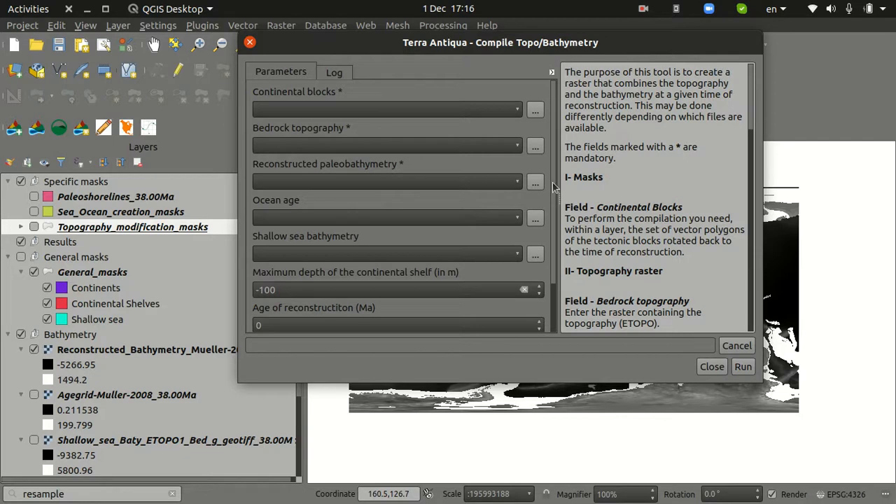
mouse_move(750, 99)
left_mouse_down()
mouse_move(743, 350)
mouse_move(733, 264)
mouse_move(745, 94)
left_mouse_up()
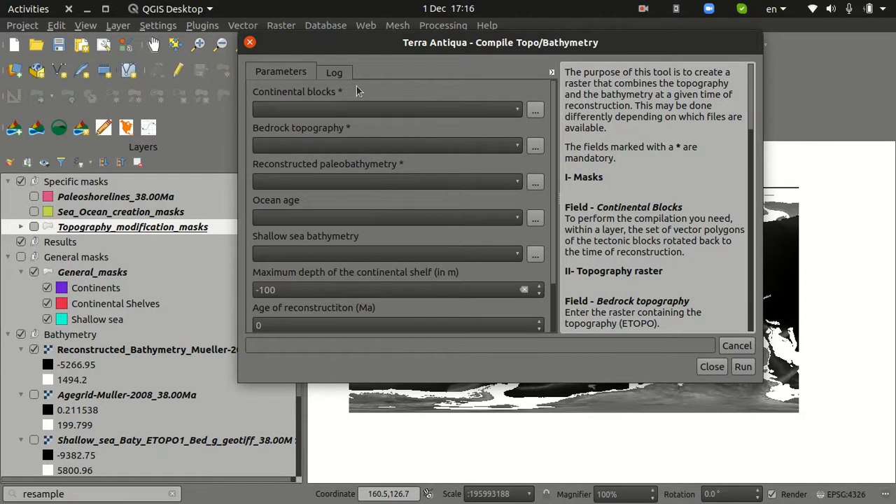
left_click(316, 110)
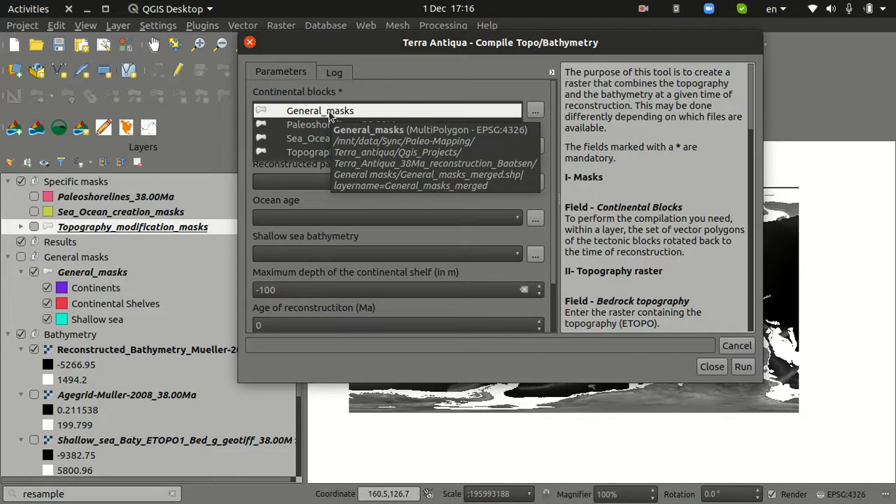
left_click(396, 95)
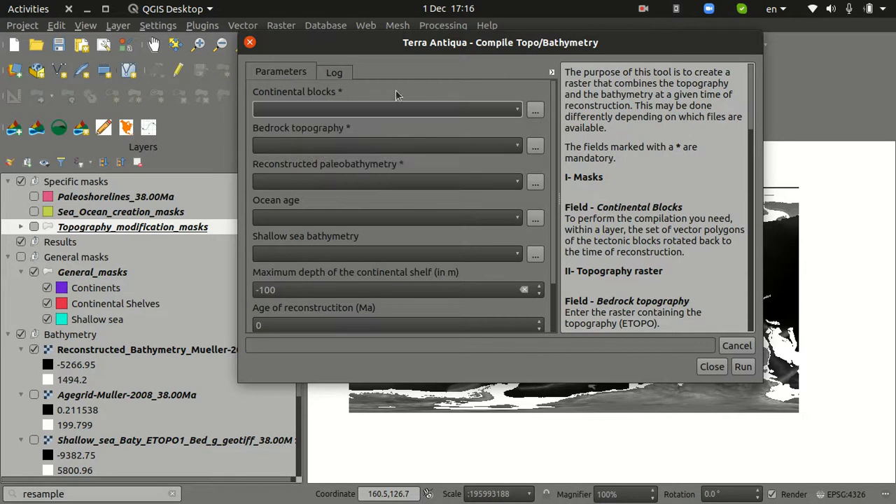
left_click(714, 366)
Show the General masks group and hide the Bathymetry and Topography groups so only the masks are displayed
left_click(20, 258)
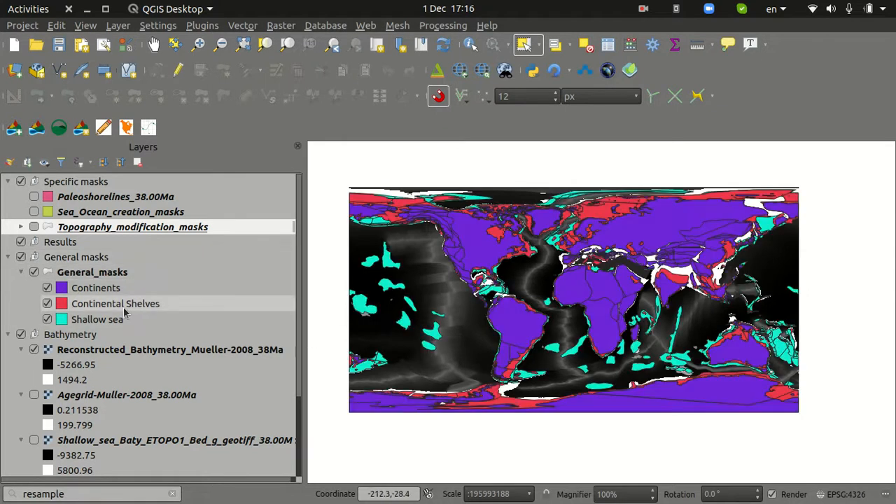
left_click(21, 335)
scroll(28, 336, "down", 3)
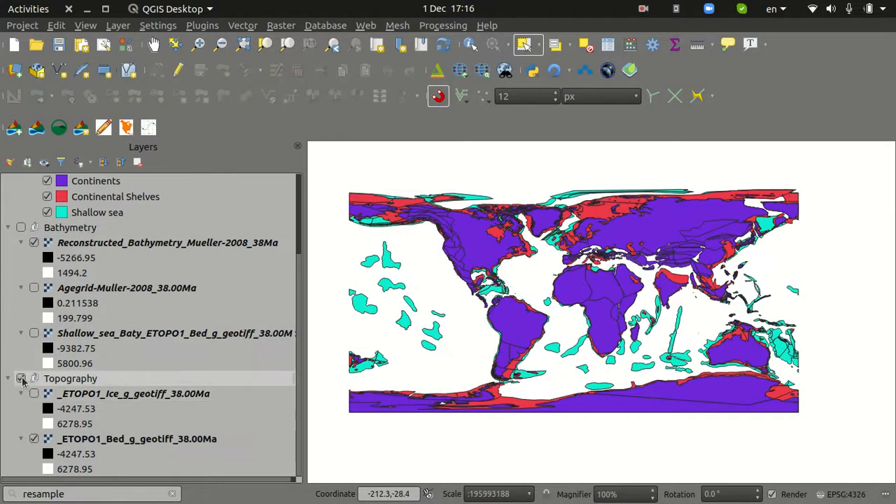
scroll(42, 308, "up", 1)
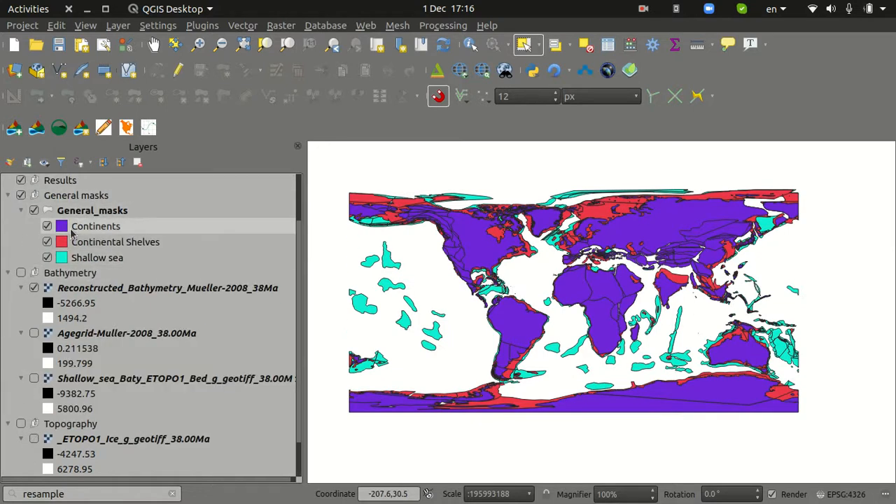
Toggle the Continents, Continental Shelves and Shallow sea mask categories to examine each one's extent, leaving all three shown
left_click(47, 227)
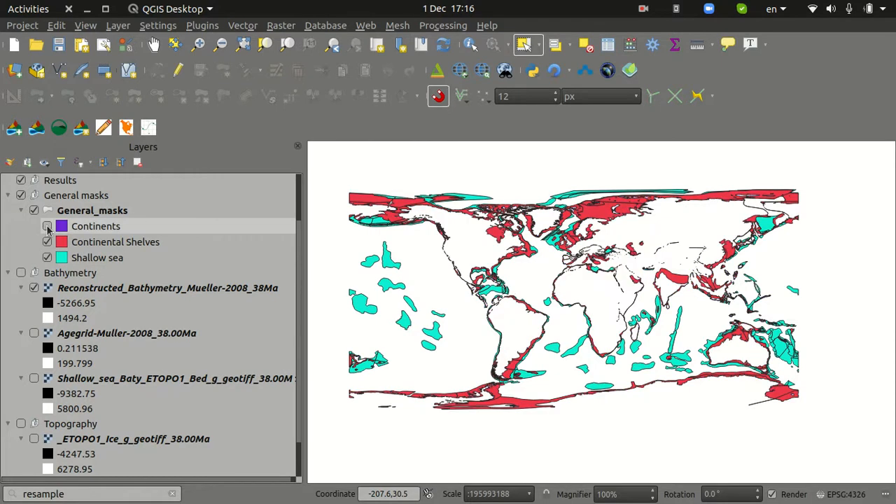
left_click(47, 227)
left_click(47, 227)
left_click(46, 242)
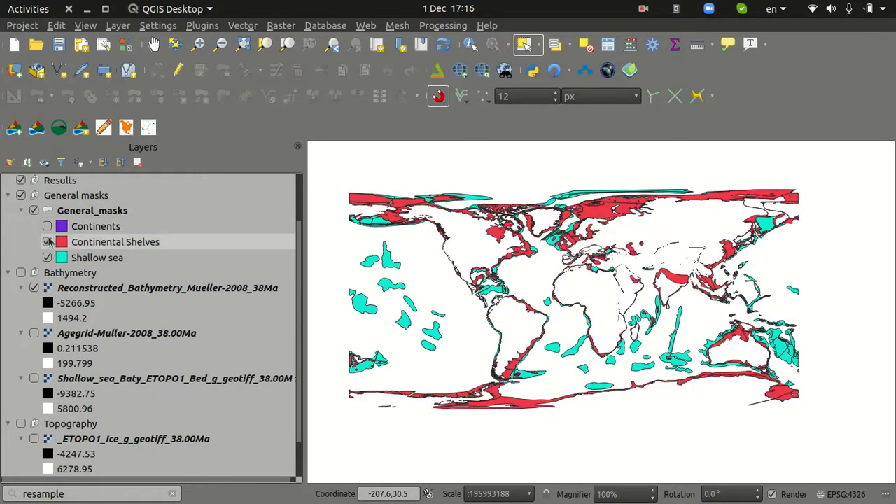
left_click(47, 242)
left_click(47, 243)
left_click(47, 243)
left_click(47, 242)
left_click(47, 242)
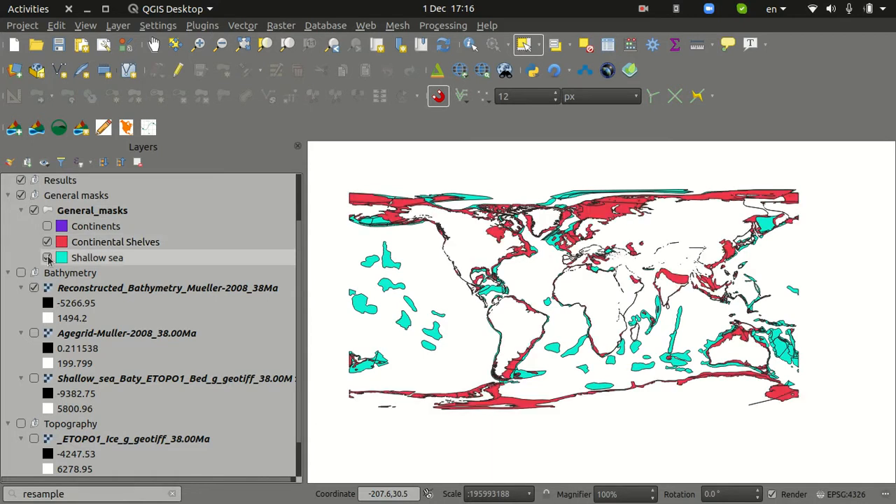
left_click(46, 258)
left_click(46, 257)
left_click(47, 258)
left_click(47, 258)
left_click(47, 227)
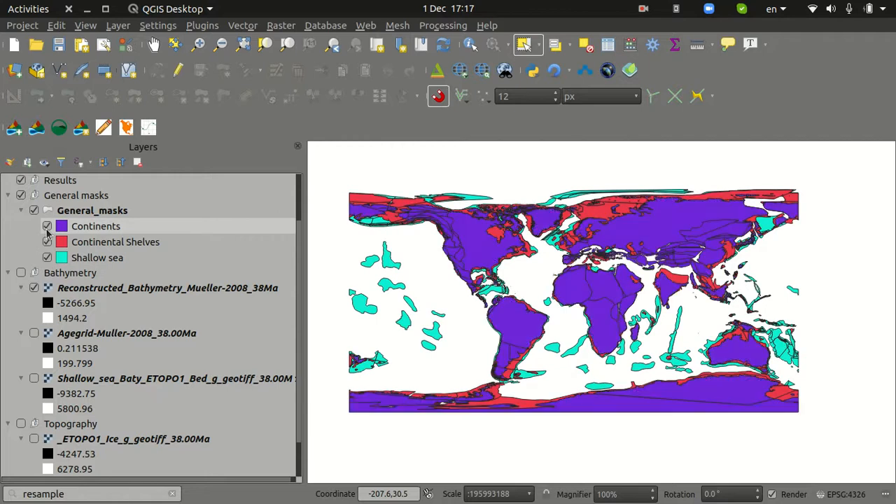
Start Compile Topo/Bathymetry with General_masks as the continental blocks and _ETOPO1_Bed_g_geotiff_38.00Ma as the bedrock topography
left_click(14, 130)
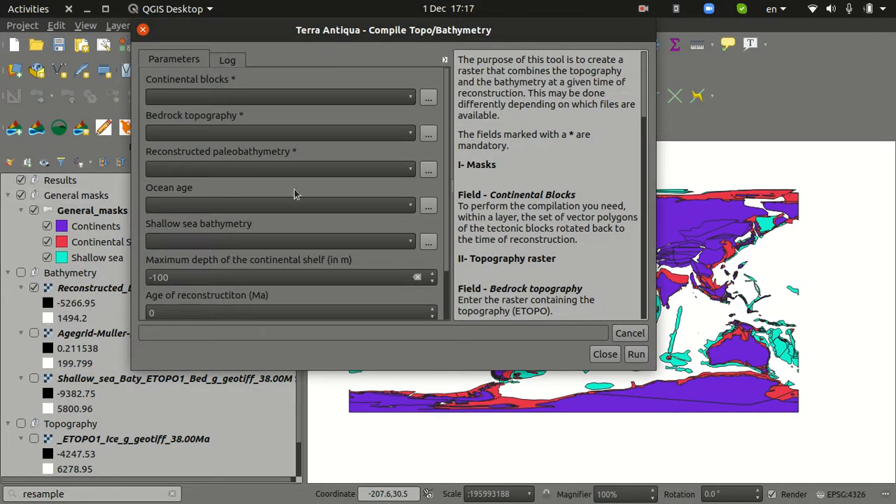
left_click(354, 100)
left_click(346, 103)
left_click(285, 133)
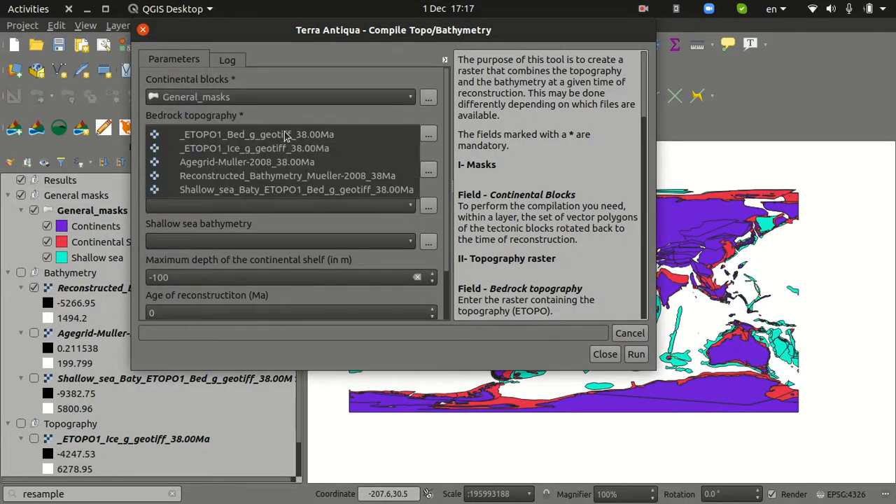
left_click(292, 134)
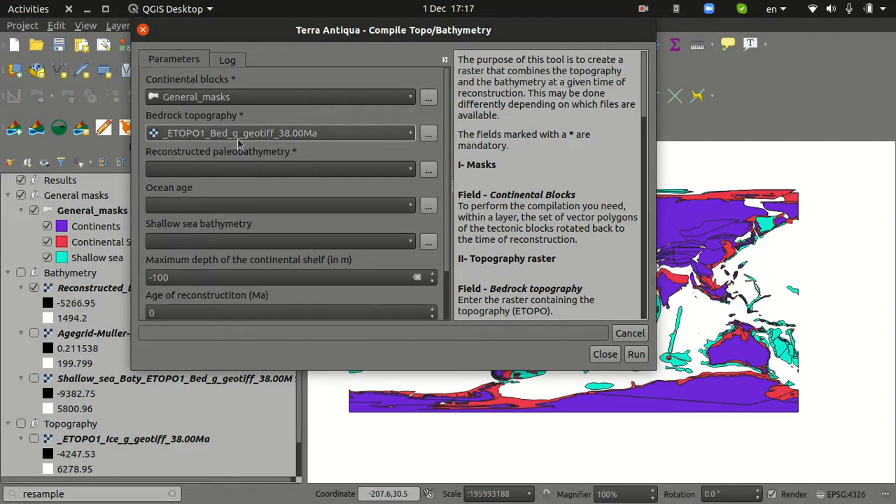
Set the reconstructed paleobathymetry to Reconstructed_Bathymetry_Mueller-2008_38Ma and the ocean age to Agegrid-Muller-2008_38.00Ma
left_click(254, 168)
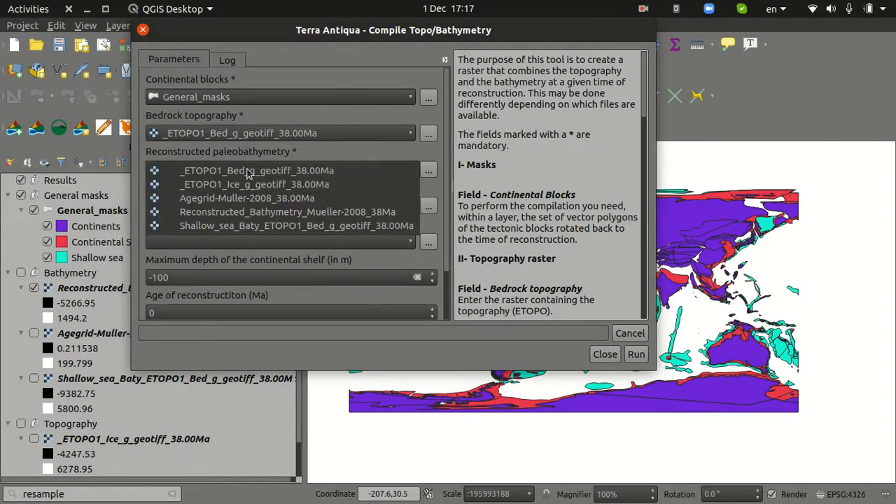
left_click(259, 213)
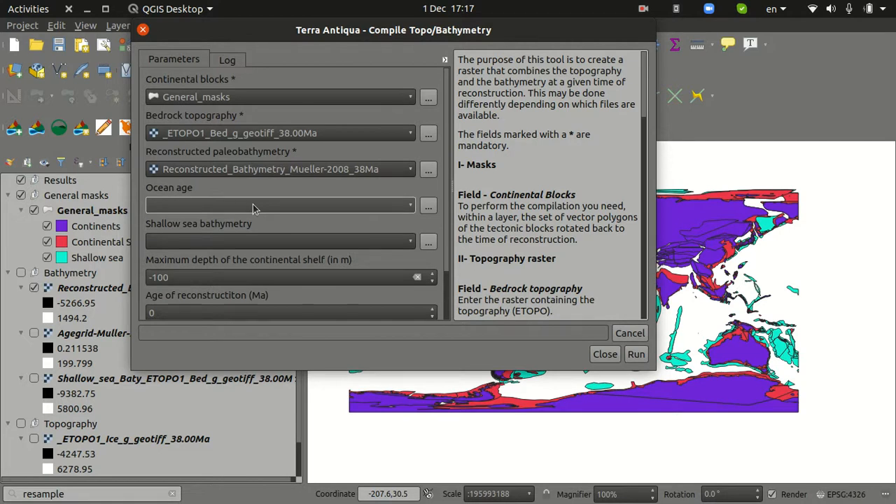
left_click_drag(331, 42, 238, 43)
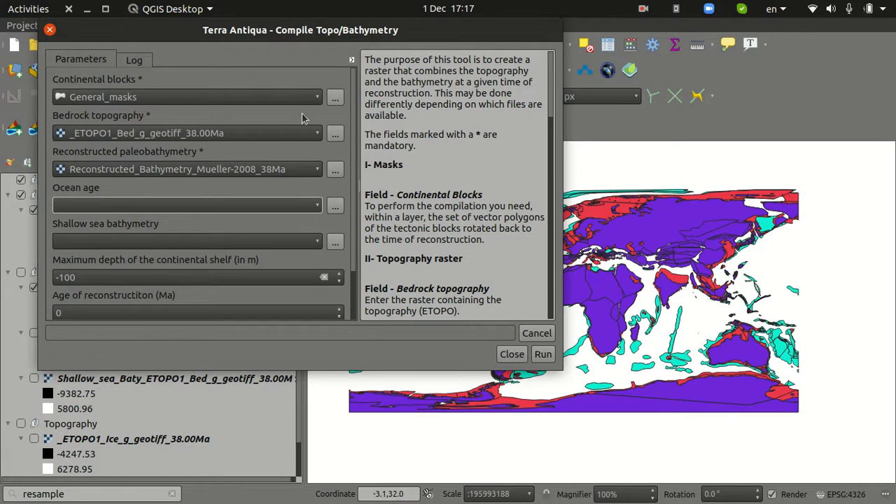
left_click_drag(300, 37, 370, 47)
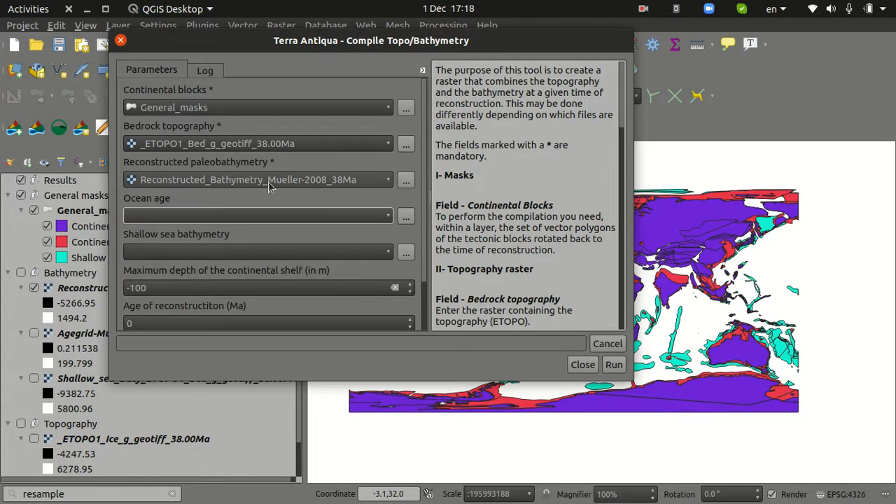
left_click(262, 215)
left_click(265, 220)
left_click(240, 216)
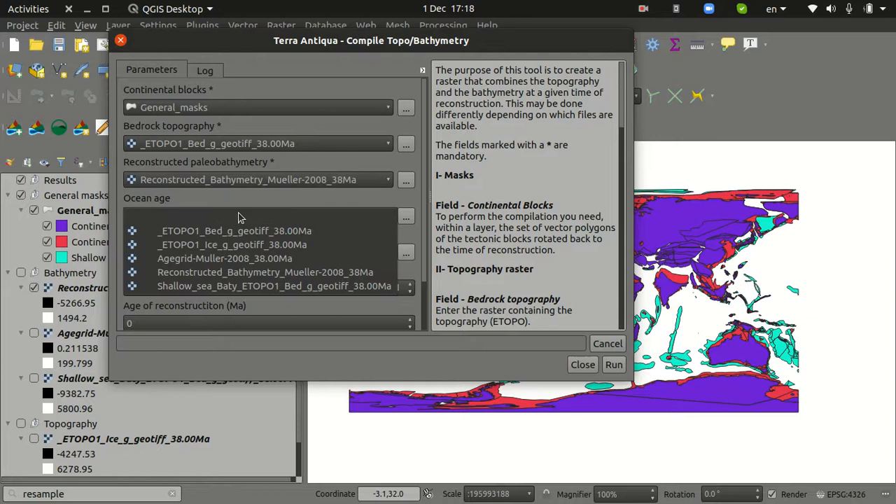
left_click(249, 258)
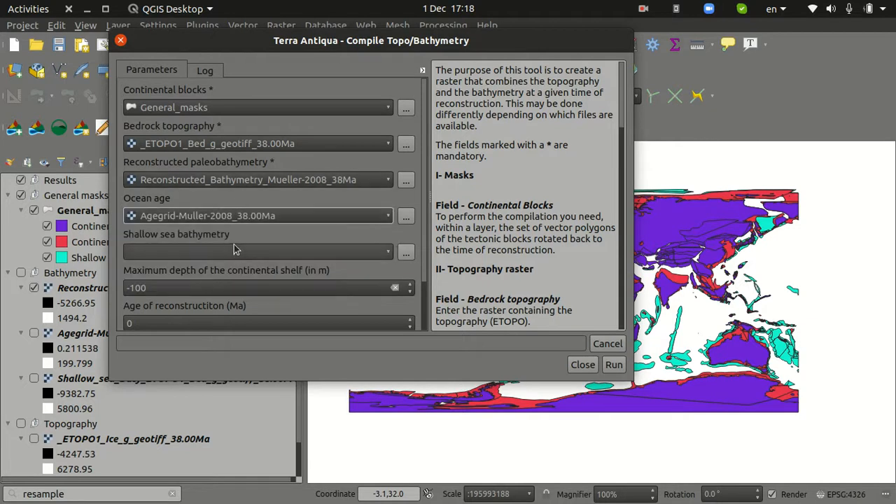
Set the shallow sea bathymetry to Shallow_sea_Baty_ETOPO1_Bed_g_geotiff_38.00Ma and the age of reconstruction to 38 Ma
left_click(235, 250)
left_click(246, 321)
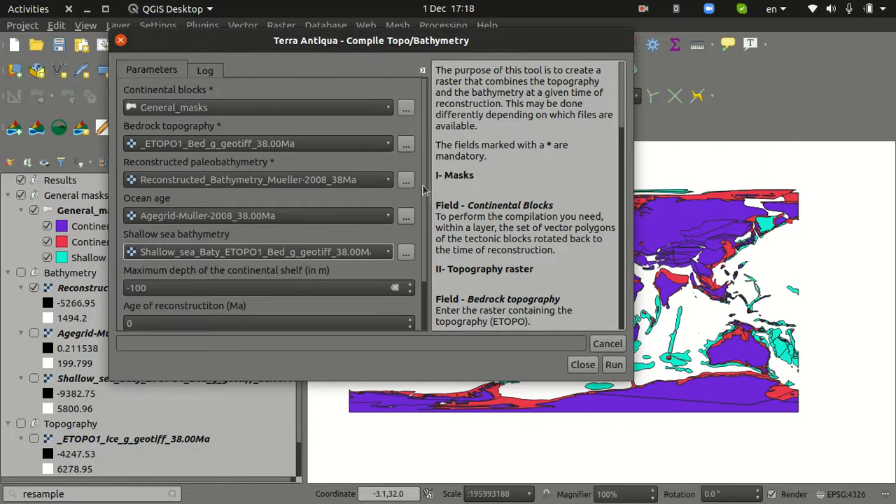
scroll(424, 189, "down", 2)
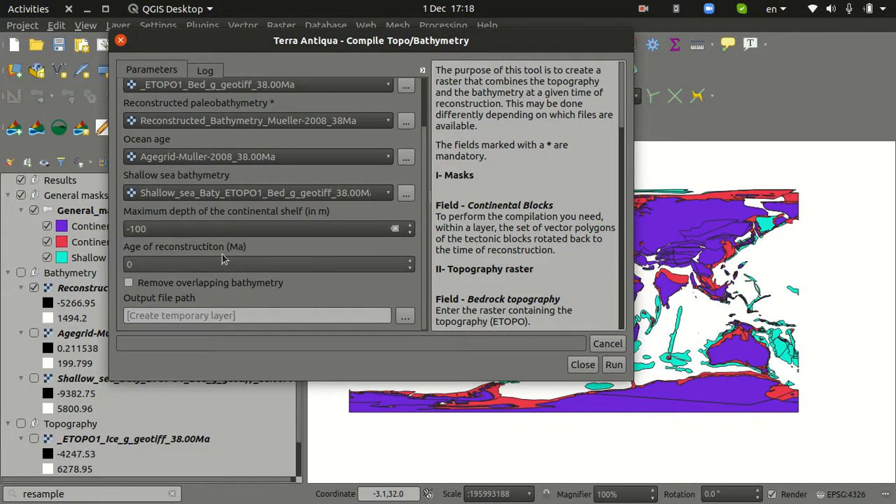
left_click(168, 262)
key("BackSpace")
type("38")
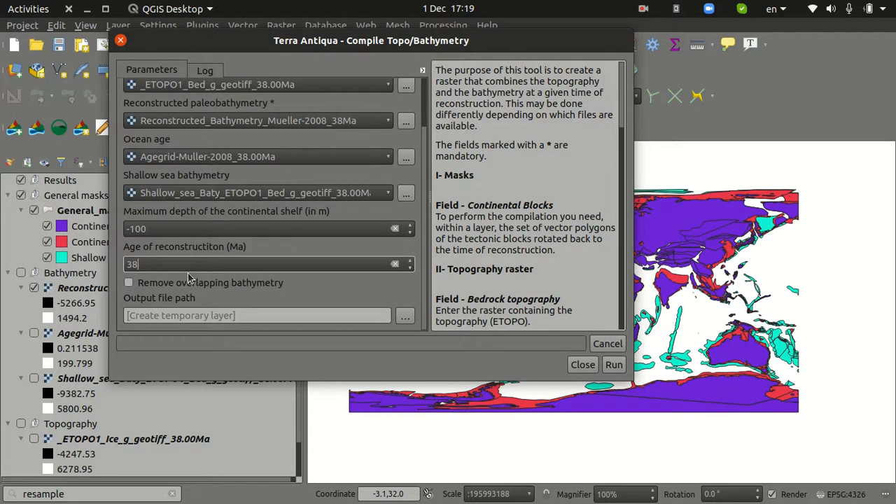
Enable removal of overlapping bathymetry, run the compilation to a temporary layer, and close the tool once it is done
left_click(128, 282)
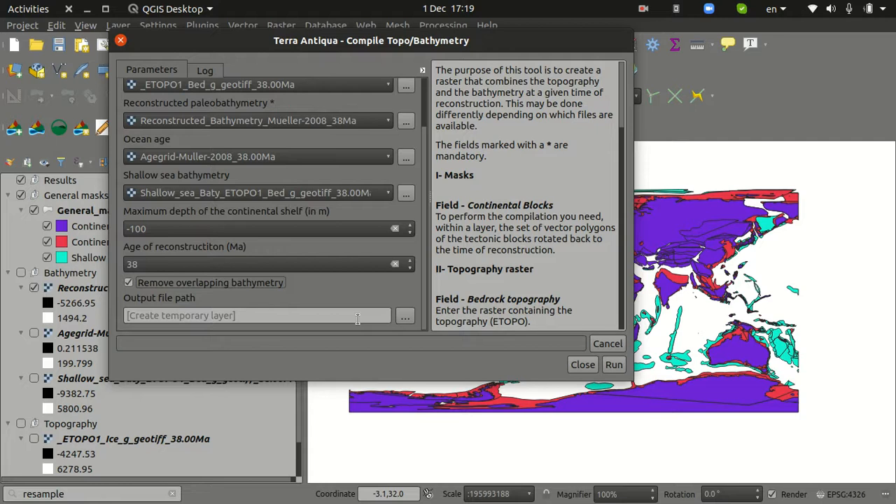
left_click(613, 365)
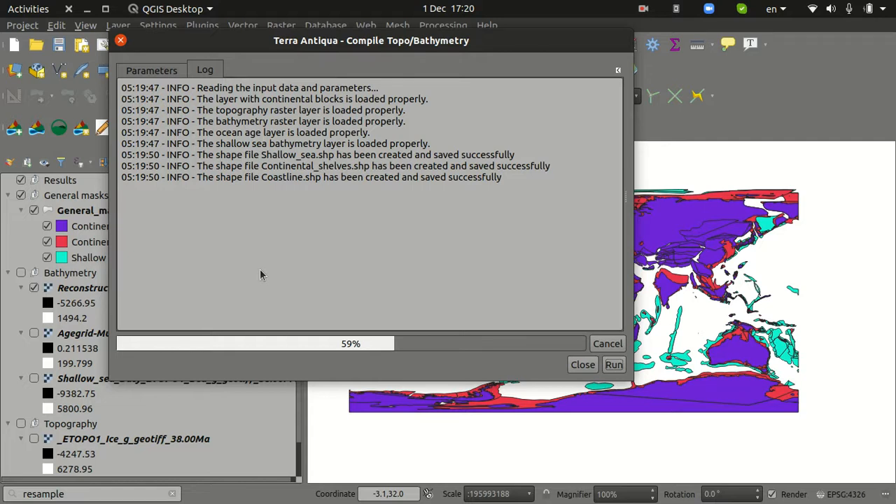
left_click(640, 10)
left_click(623, 68)
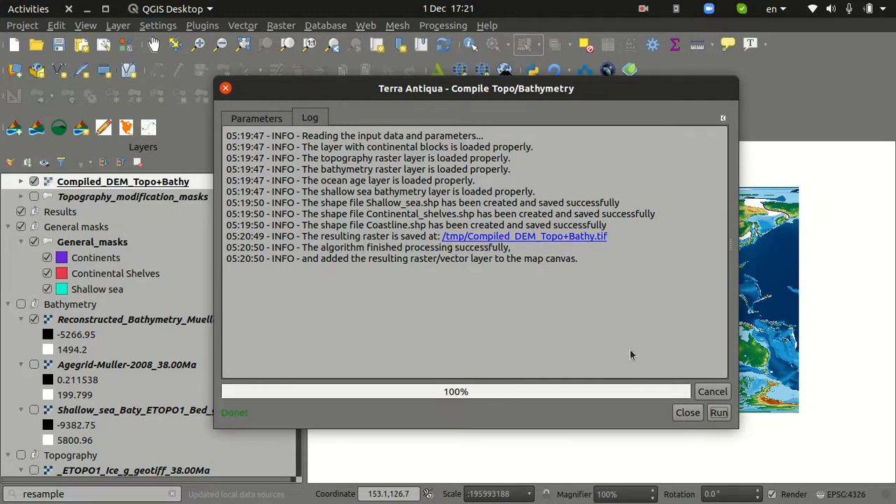
left_click(686, 413)
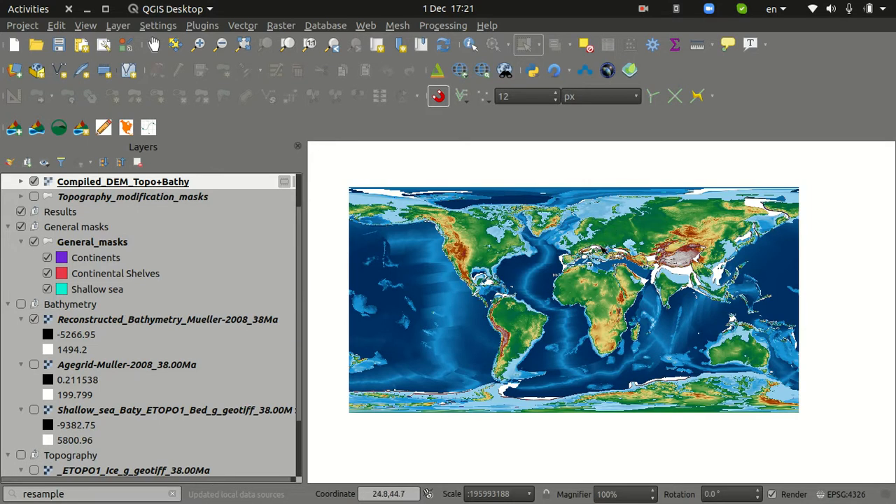
Turn off the Reconstructed_Bathymetry_Mueller-2008_38Ma layer and move Compiled_DEM_Topo+Bathy into the Results group
left_click(34, 320)
scroll(35, 329, "down", 2)
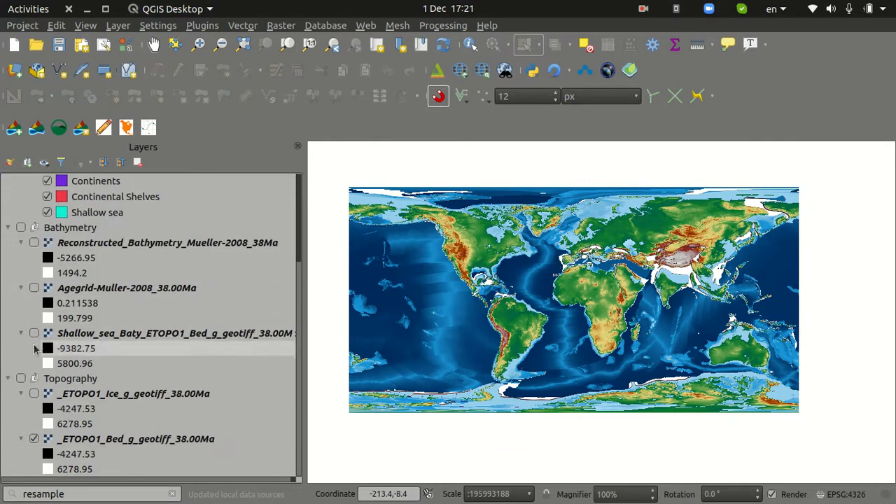
scroll(95, 396, "up", 3)
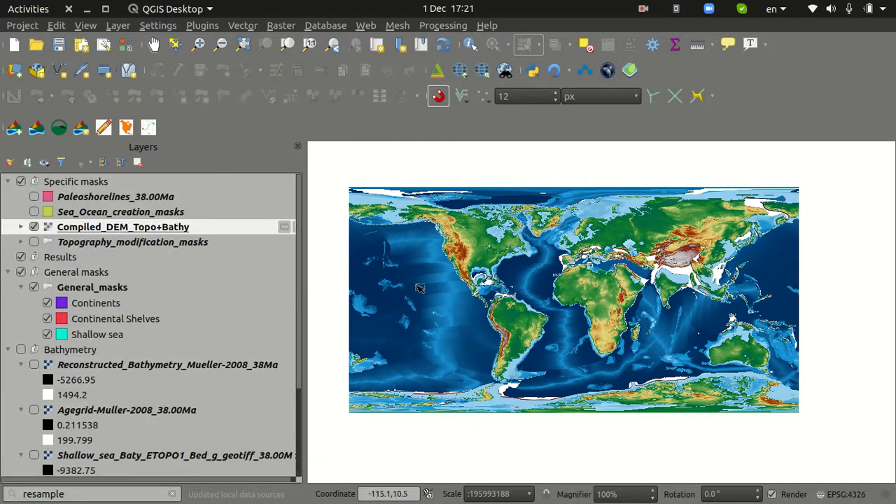
left_click_drag(130, 227, 140, 261)
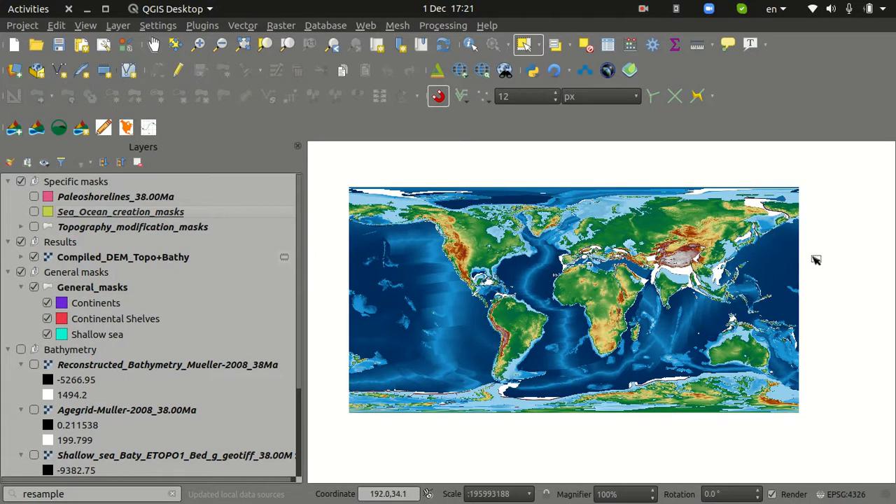
Examine the compiled raster across Asia, the Mediterranean, Africa and the Americas, checking mountain heights and blank gaps between blocks
scroll(768, 250, "up", 1)
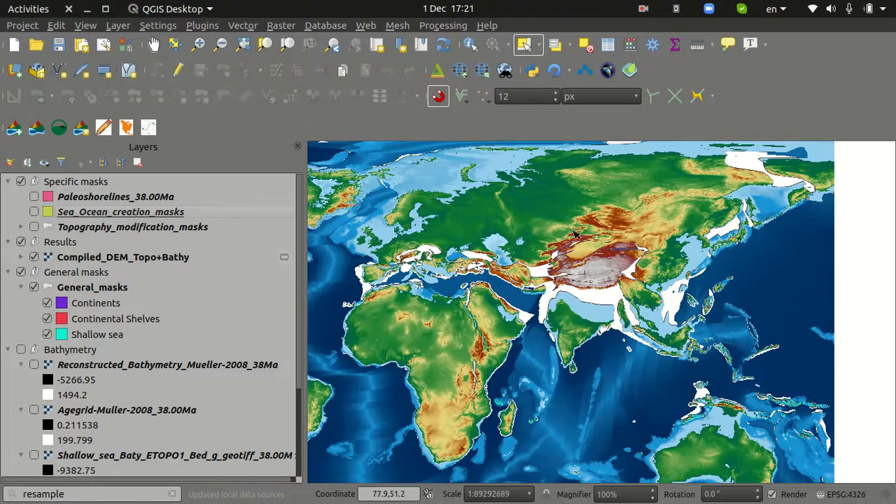
scroll(556, 273, "up", 1)
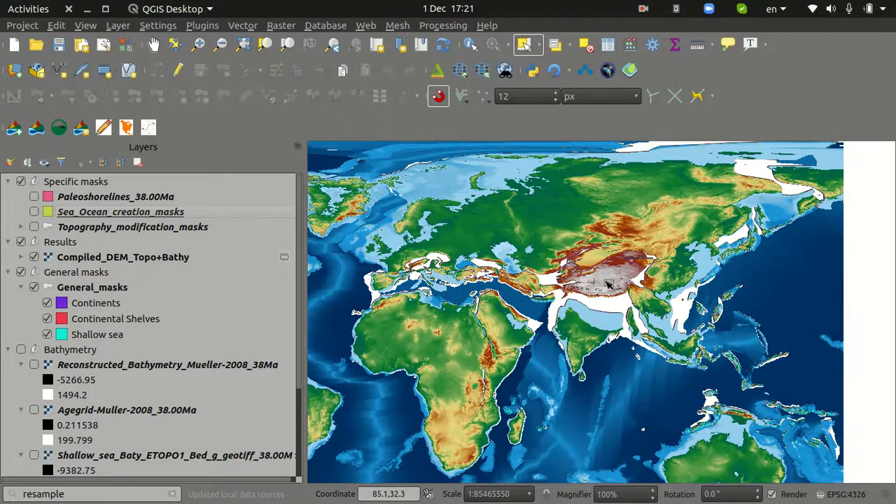
scroll(606, 284, "down", 1)
scroll(590, 278, "up", 1)
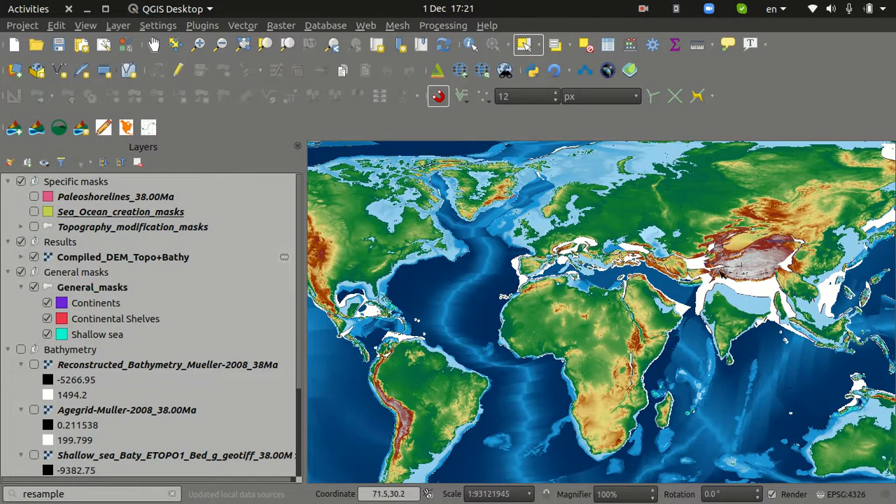
scroll(754, 258, "up", 2)
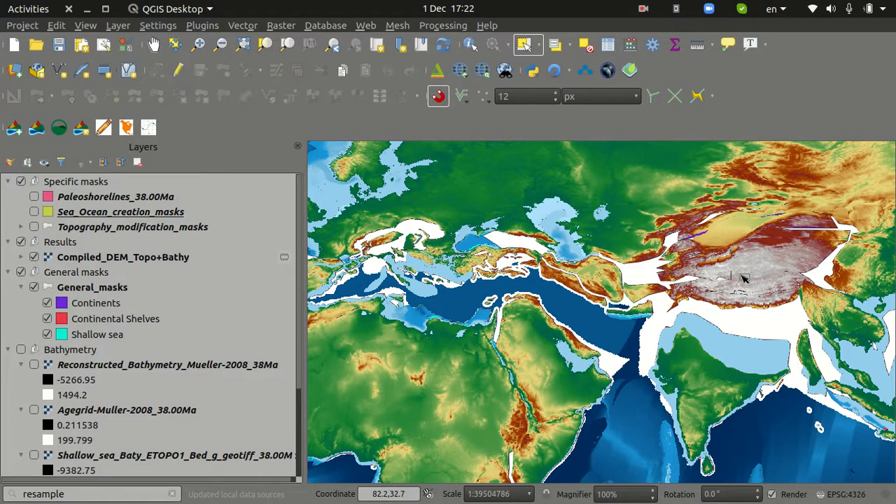
scroll(745, 279, "down", 2)
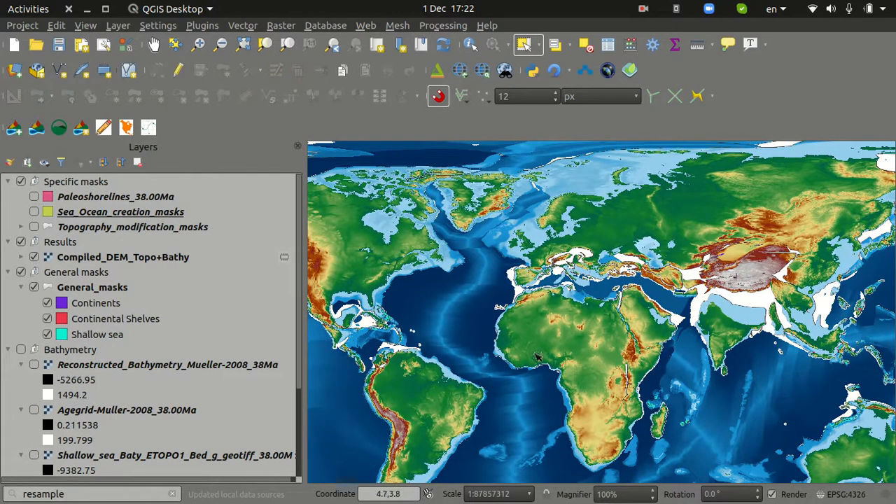
left_click_drag(410, 410, 515, 371)
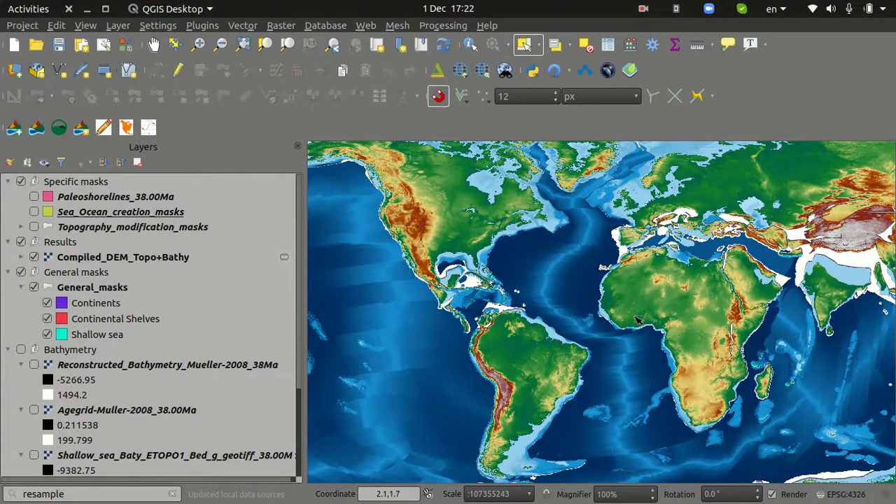
left_click_drag(727, 313, 653, 359)
scroll(768, 240, "up", 1)
left_click_drag(768, 240, 677, 290)
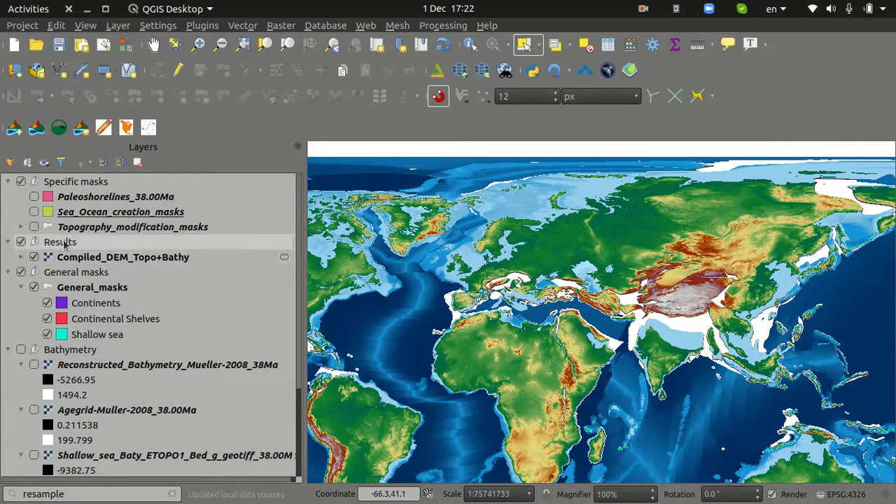
Show the Topography_modification_masks layer and review the Formula, Min and Max values of its features in the attribute table
left_click(33, 227)
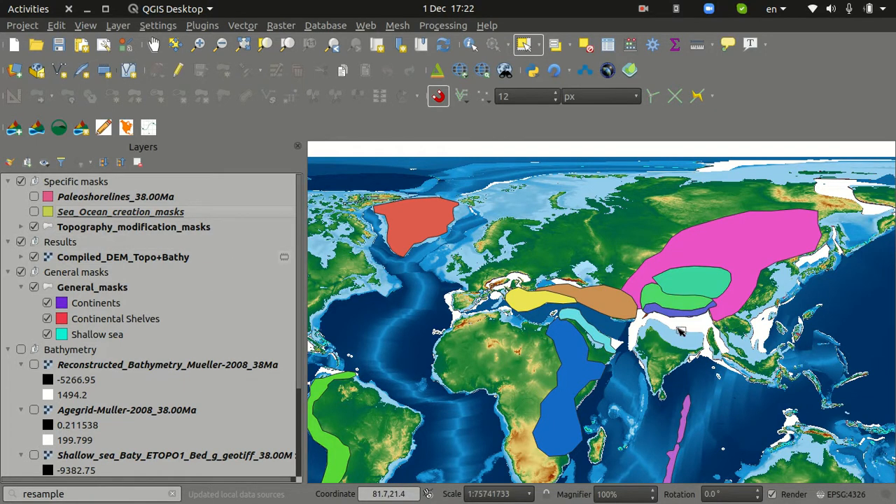
scroll(721, 273, "up", 1)
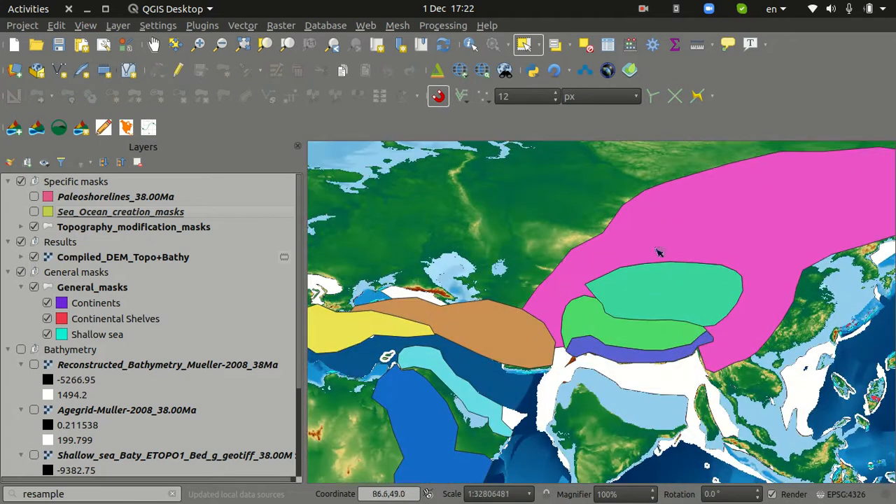
left_click(68, 230)
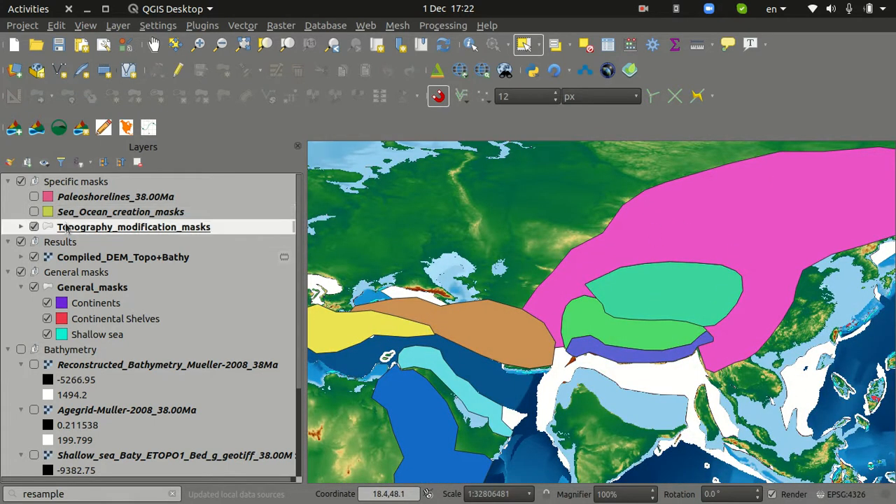
right_click(68, 230)
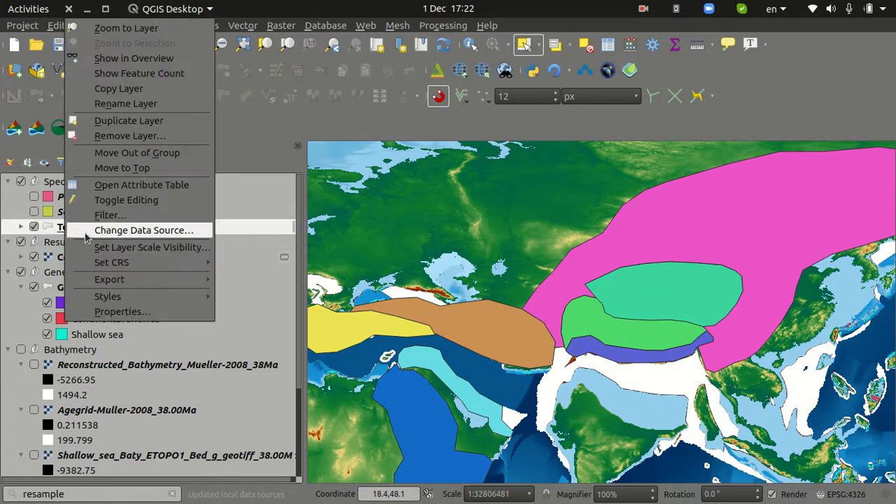
left_click(125, 185)
left_click_drag(297, 136, 168, 79)
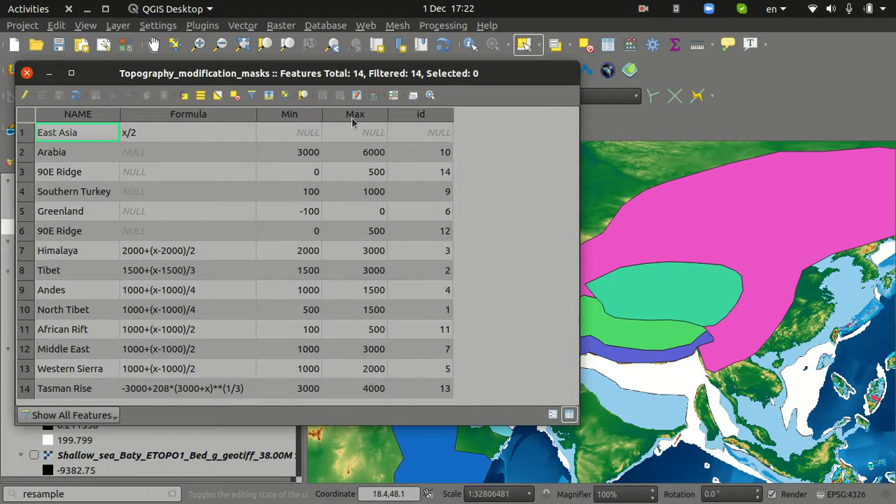
left_click(26, 73)
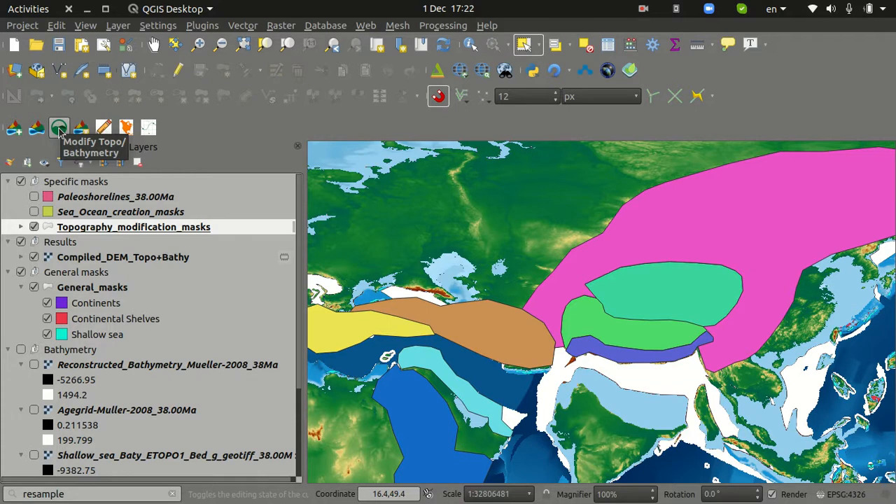
Start Modify Topo/Bathymetry with Compiled_DEM_Topo+Bathy as the topography raster and Topography_modification_masks as the mask layer
left_click(58, 129)
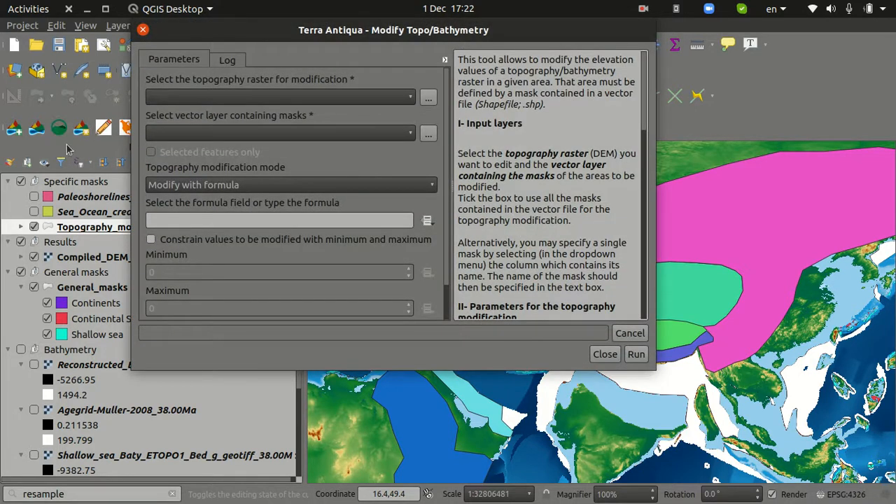
left_click_drag(312, 39, 400, 40)
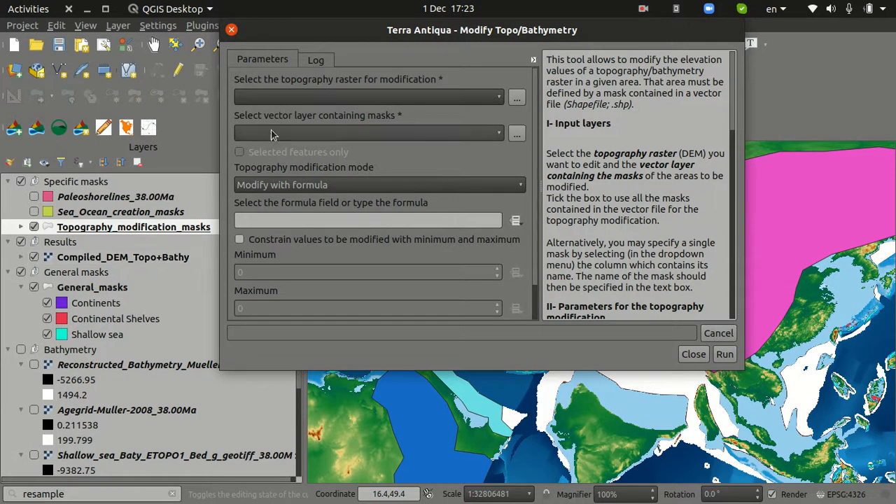
left_click(294, 97)
left_click(304, 140)
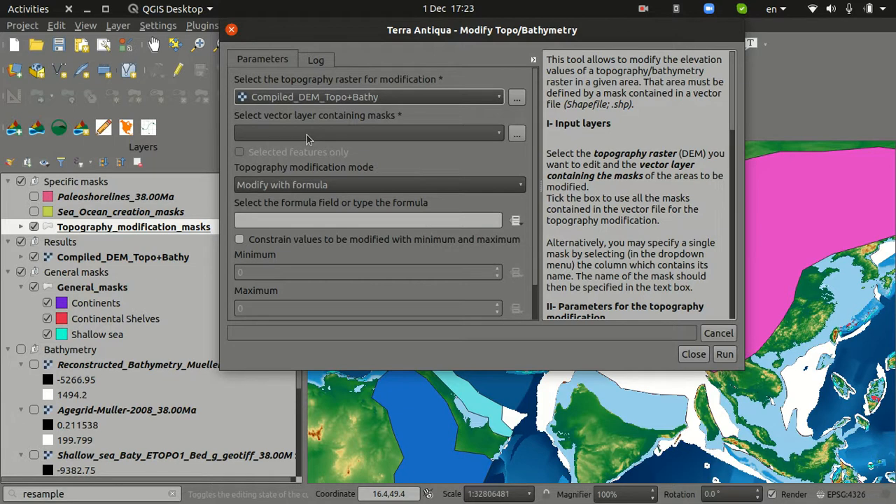
left_click(306, 133)
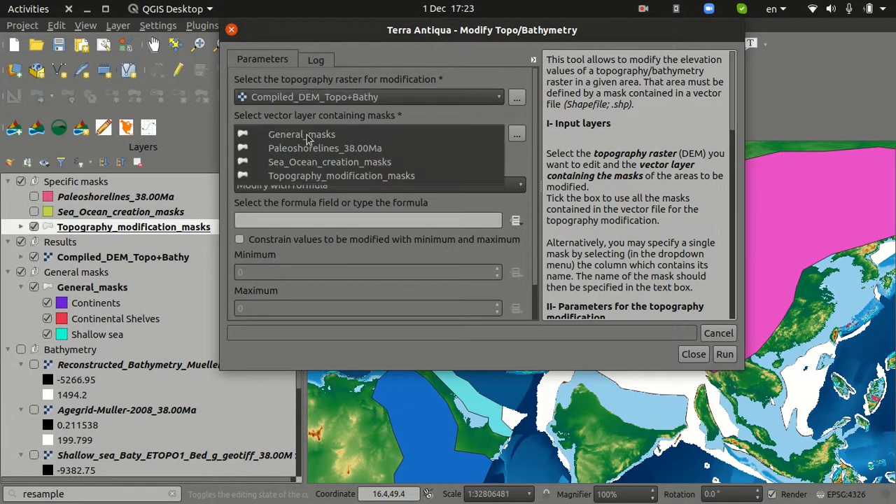
left_click(315, 177)
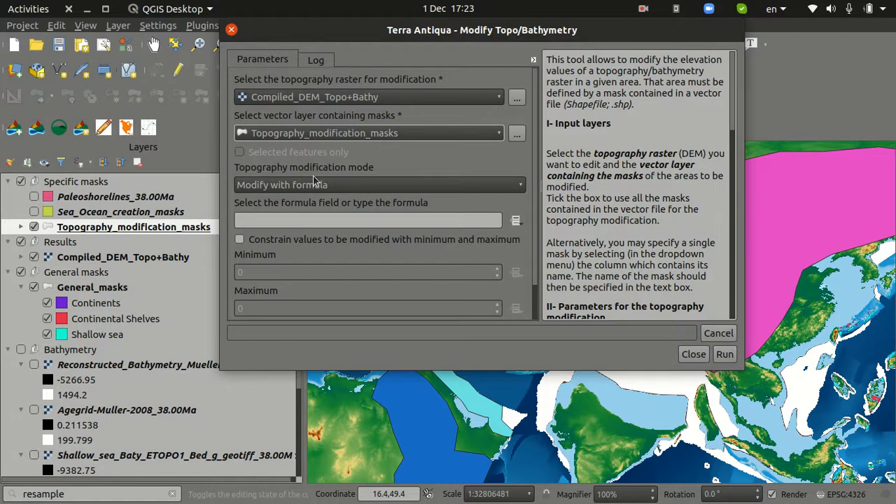
Compare the available topography modification modes and choose Modify with formula
left_click_drag(450, 31, 203, 31)
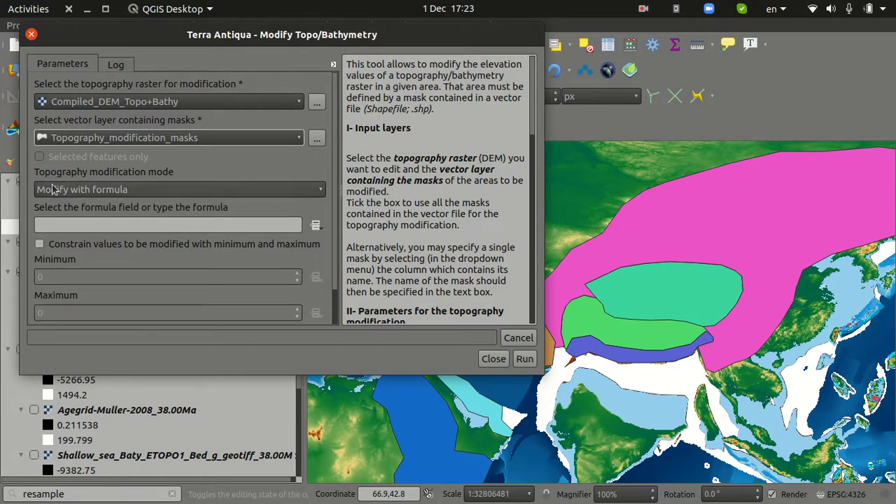
left_click(137, 190)
left_click(132, 193)
left_click(132, 190)
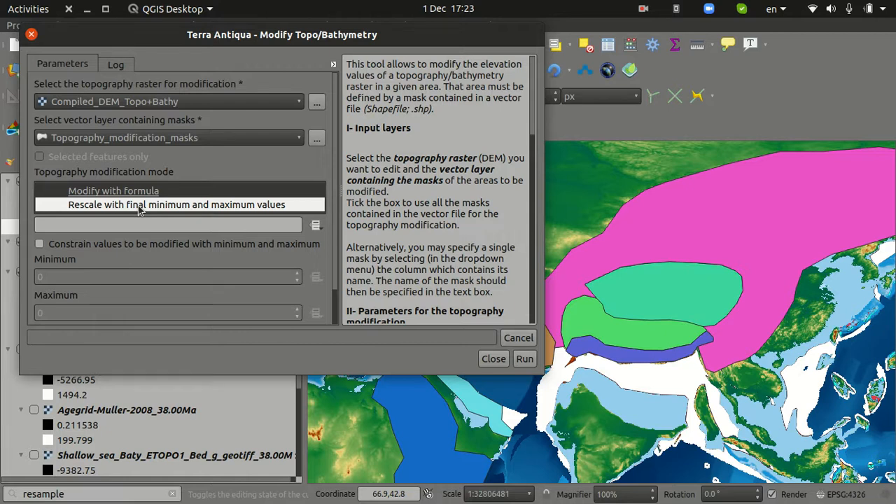
left_click(141, 195)
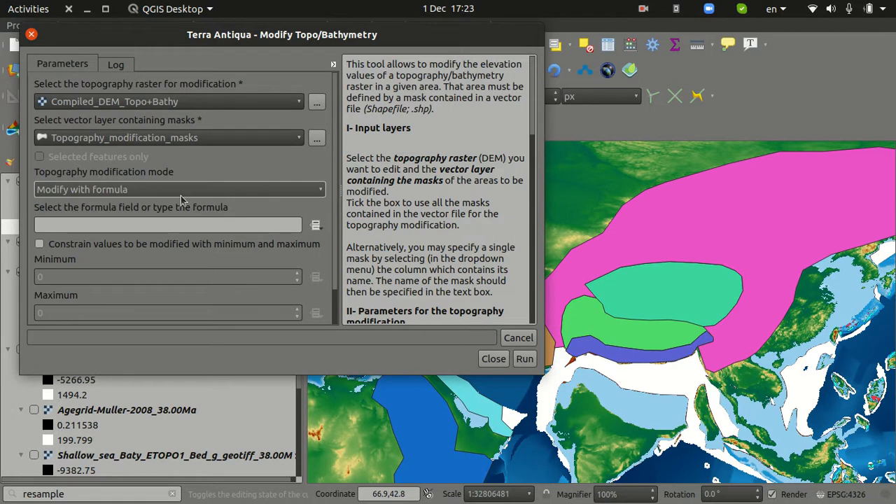
Use the Formula attribute field of the mask layer as the source of the topography modification formulas
left_click(315, 225)
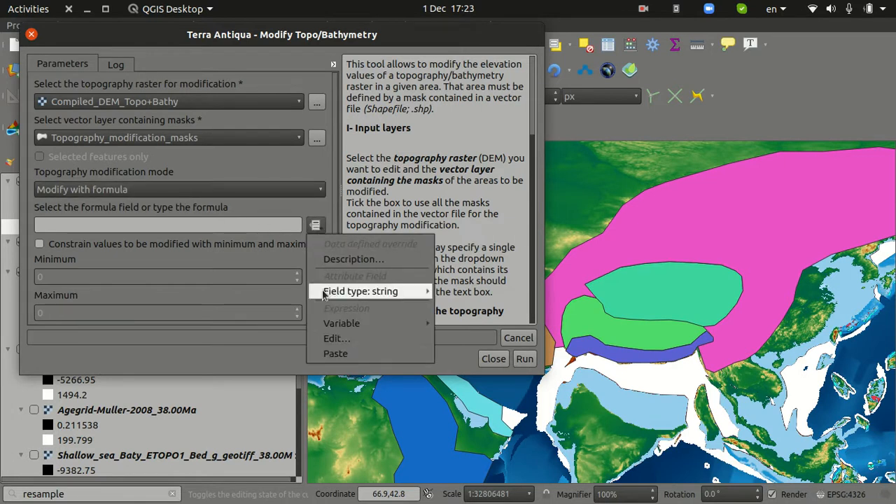
left_click(204, 211)
left_click(154, 224)
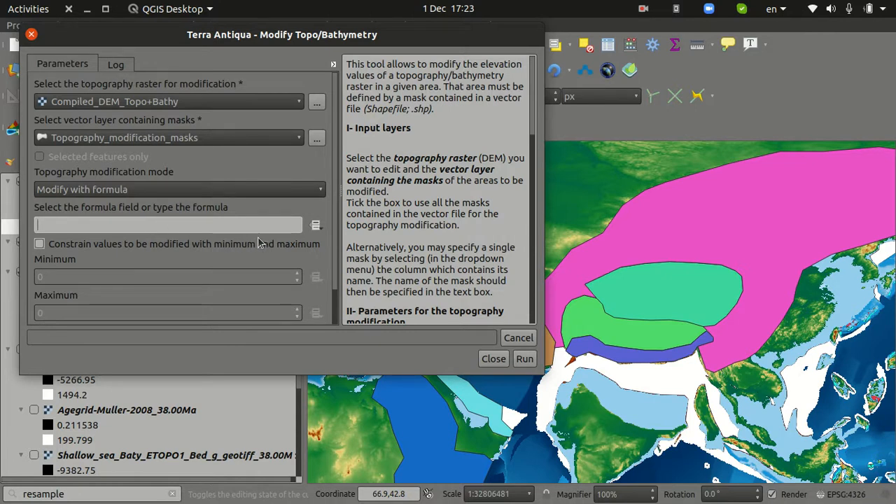
left_click(316, 225)
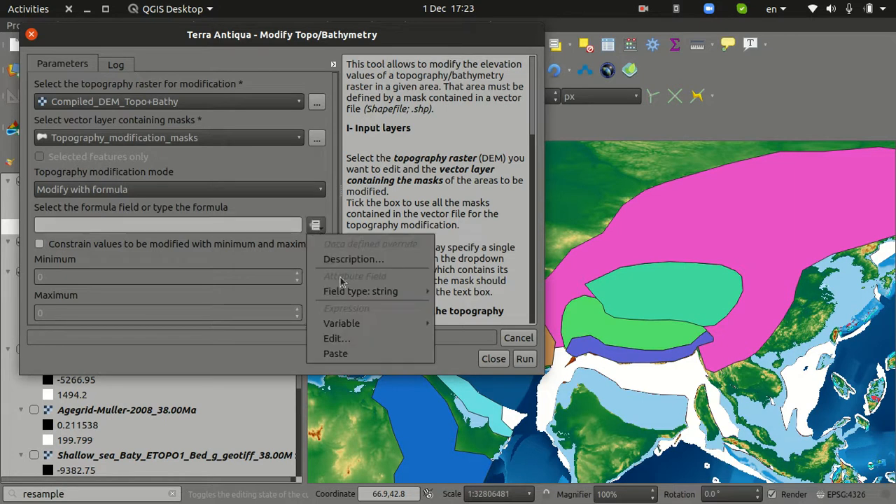
mouse_move(348, 294)
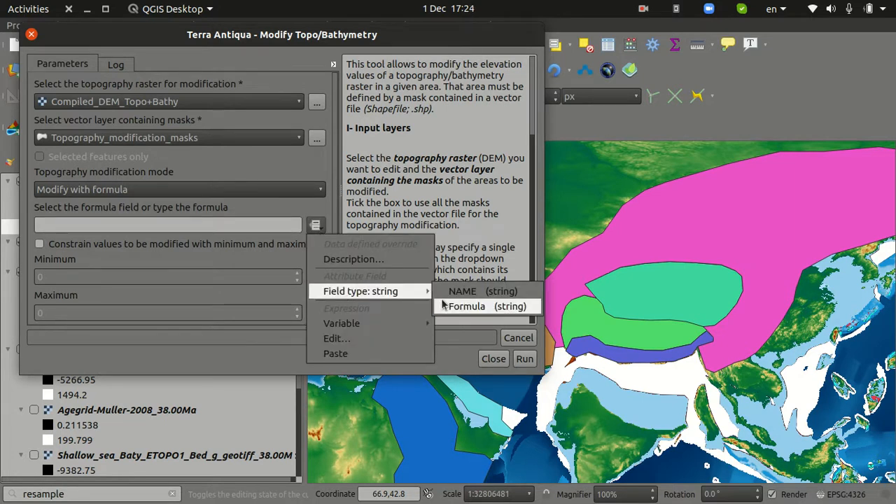
left_click(479, 313)
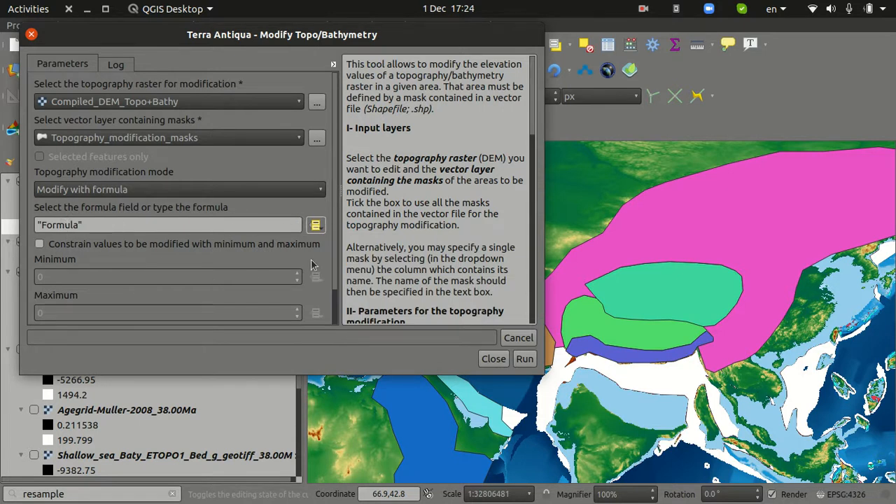
Run the topography modification without minimum and maximum constraints, with the output as a temporary layer
left_click_drag(336, 252, 334, 280)
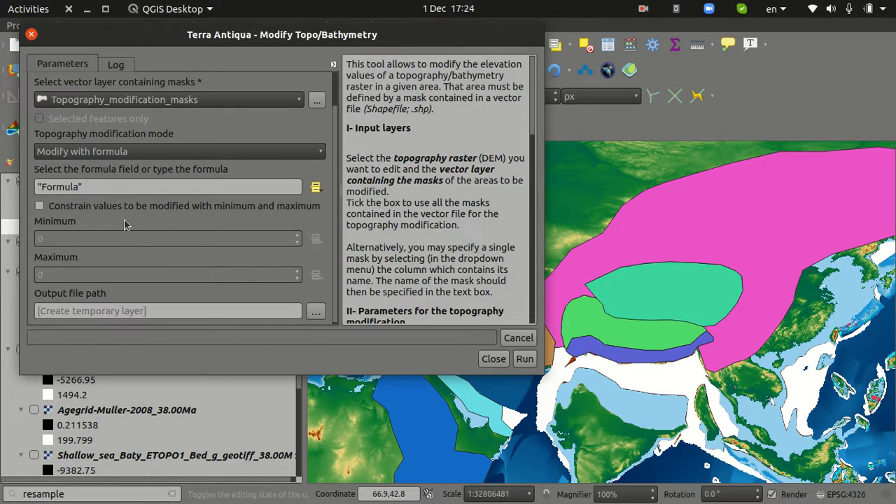
left_click(101, 212)
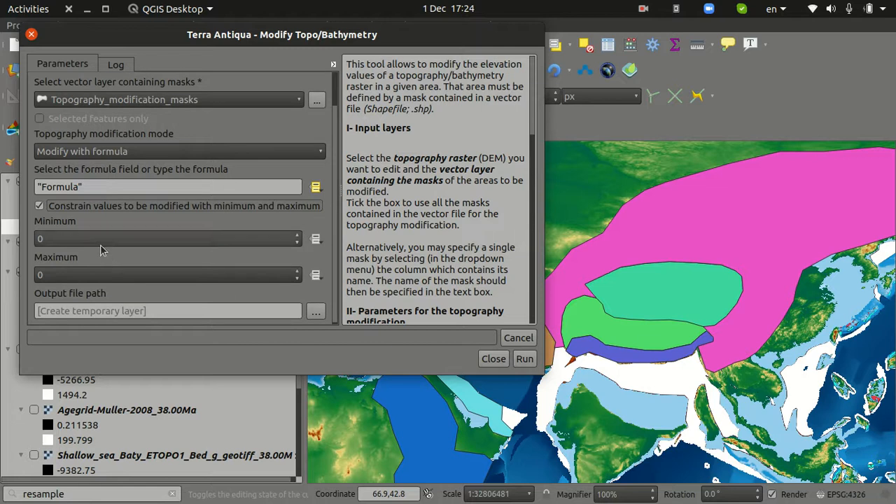
left_click(61, 205)
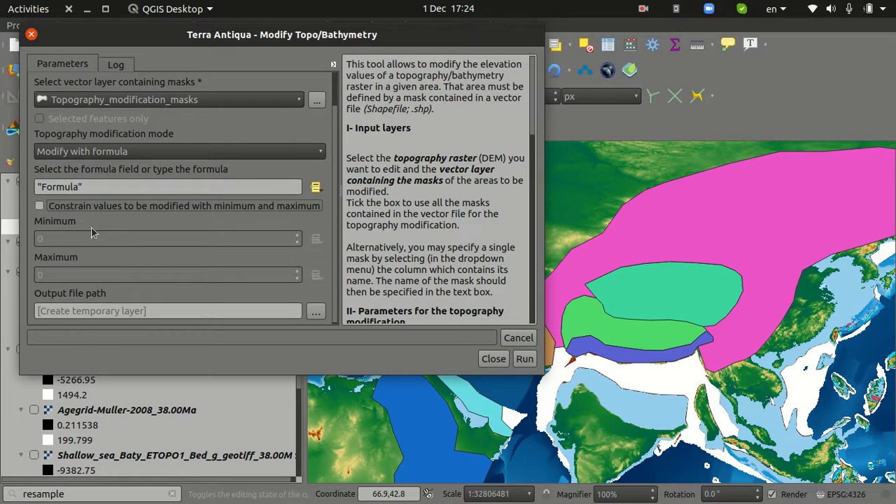
left_click(525, 360)
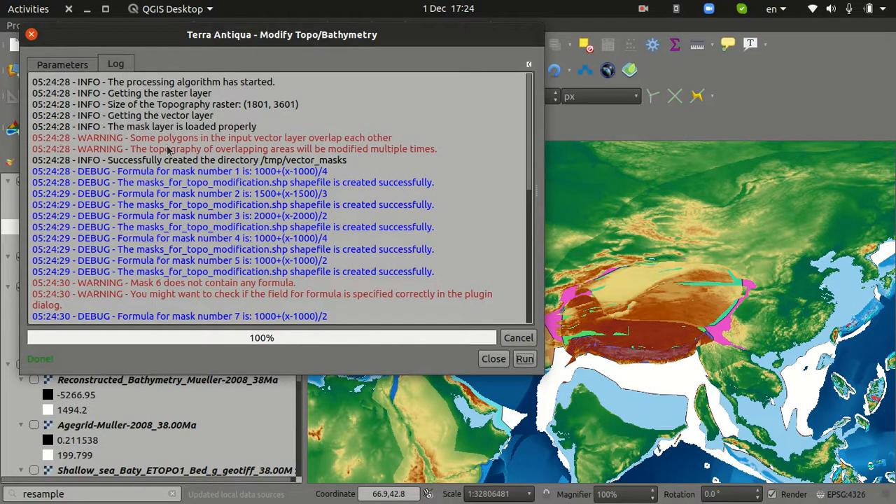
Review the processing log for the formula applied to each mask and the related warnings, and close the Modify Topo/Bathymetry tool
scroll(168, 150, "down", 2)
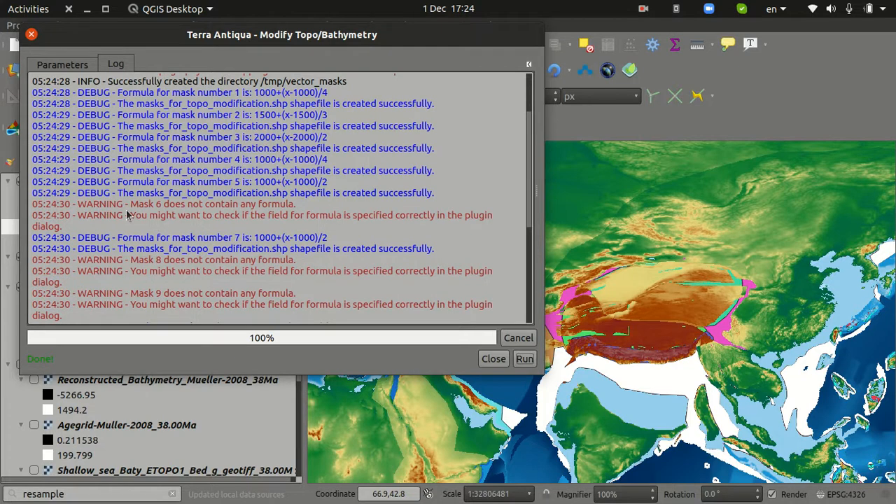
left_click_drag(130, 205, 278, 205)
left_click(278, 205)
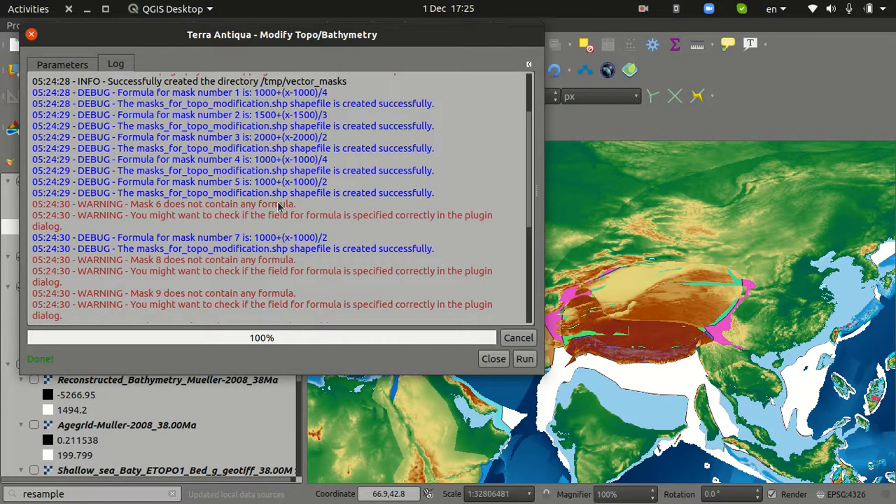
scroll(278, 205, "down", 5)
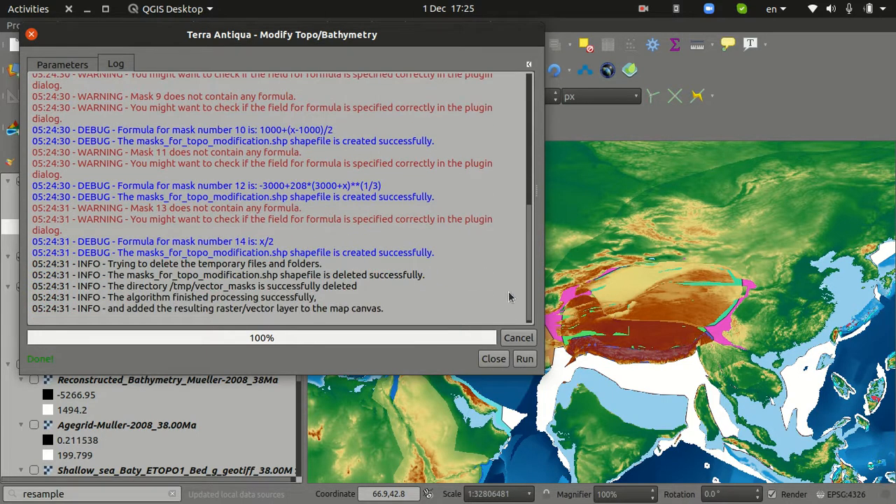
left_click(493, 359)
Move PaleoDEM_modified_topography into the Results group and hide the Topography_modification_masks layer
scroll(596, 354, "down", 1)
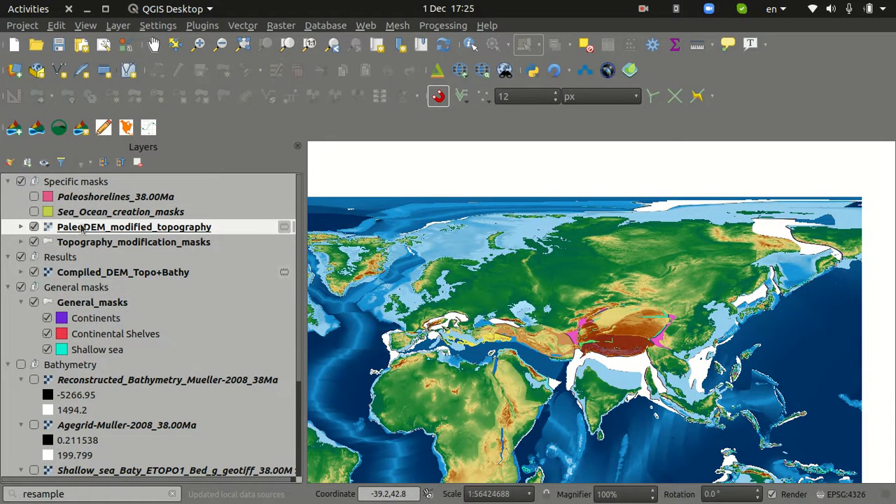
left_click_drag(84, 230, 87, 259)
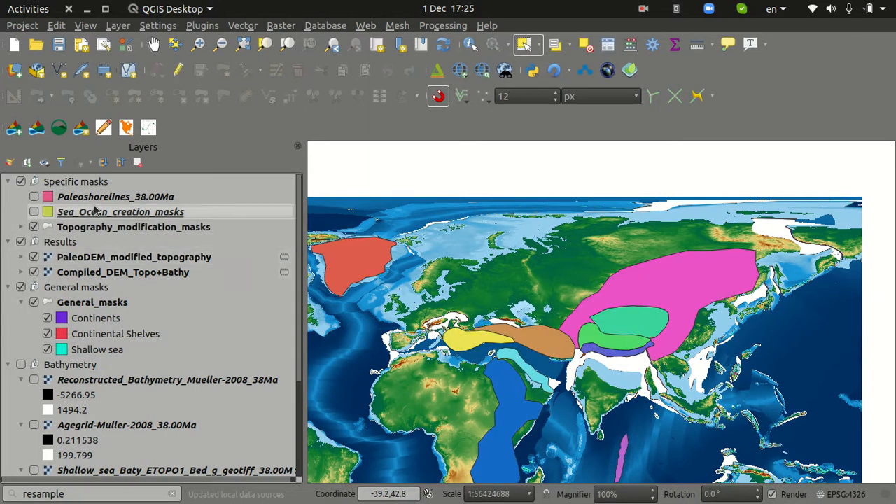
left_click(34, 227)
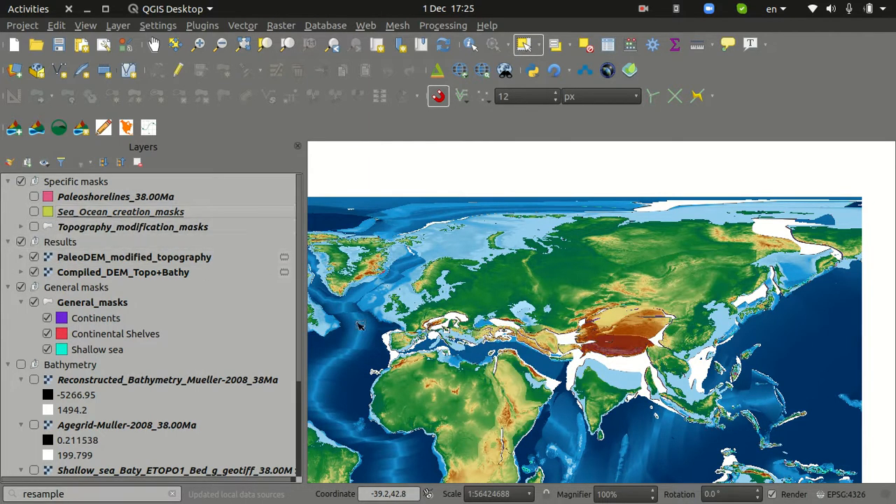
Compare PaleoDEM_modified_topography with Compiled_DEM_Topo+Bathy around Tibet and Central Asia by repeatedly toggling the modified raster's visibility
left_click_drag(609, 346, 702, 301)
scroll(739, 276, "up", 1)
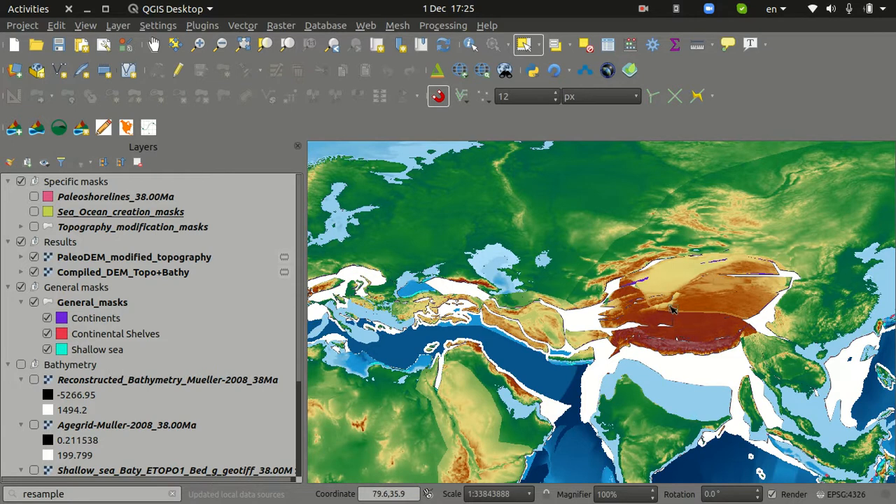
left_click(34, 257)
left_click(34, 257)
left_click(35, 257)
left_click(34, 257)
left_click(34, 257)
left_click(34, 257)
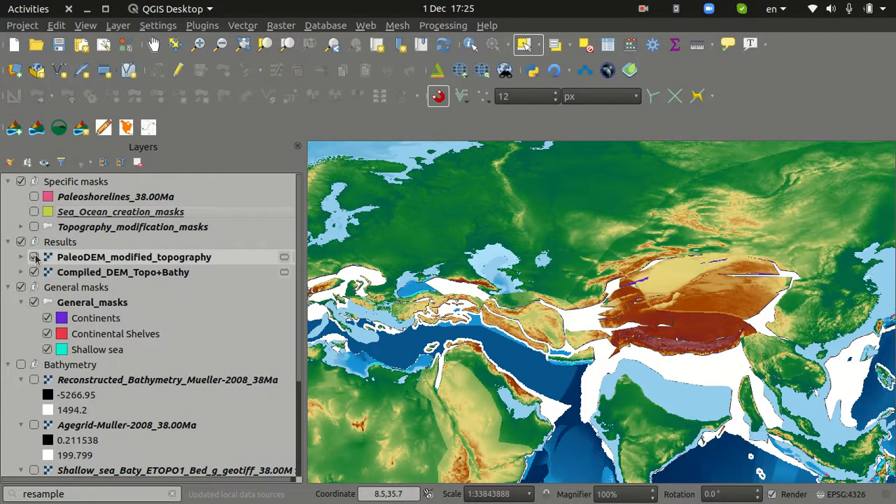
left_click(34, 257)
left_click(35, 258)
left_click(35, 258)
double_click(36, 258)
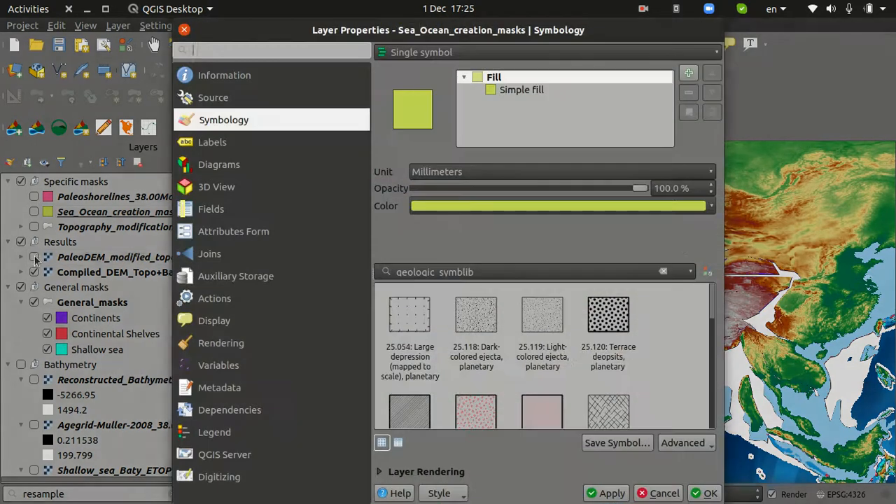
key("Escape")
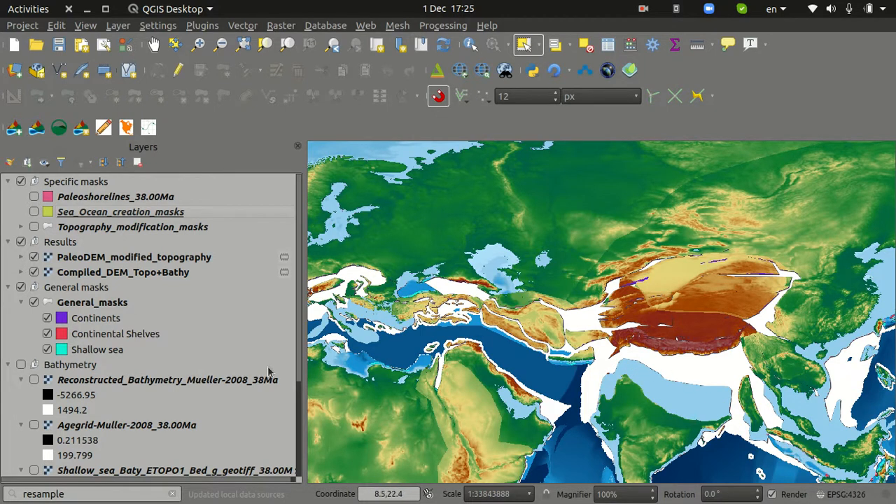
Show the Sea_Ocean_creation_masks layer over the region from the Mediterranean to India
left_click(34, 212)
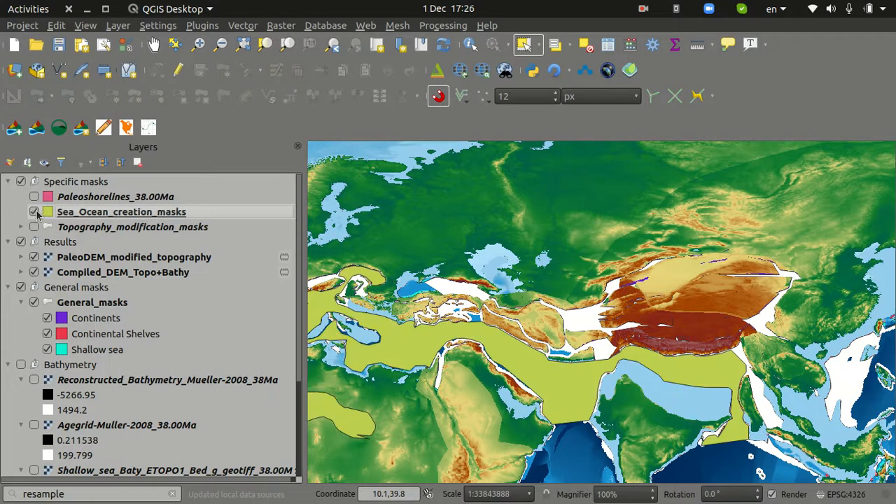
left_click_drag(712, 385, 803, 366)
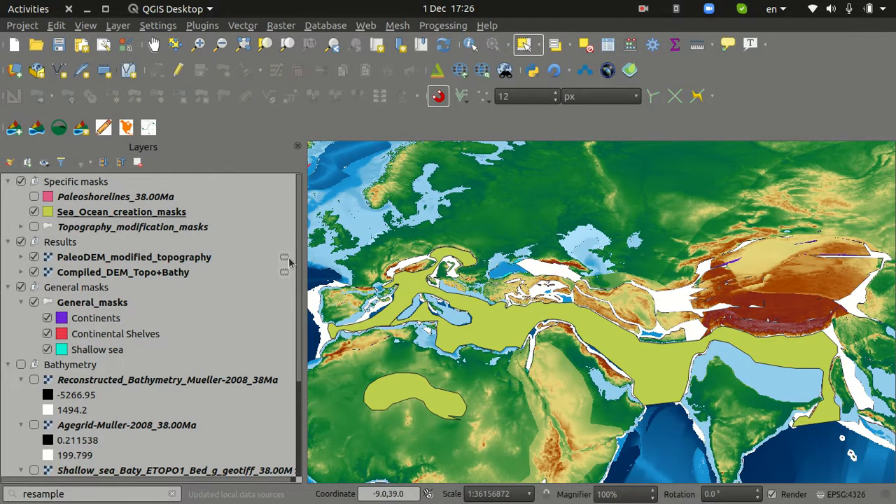
left_click(81, 129)
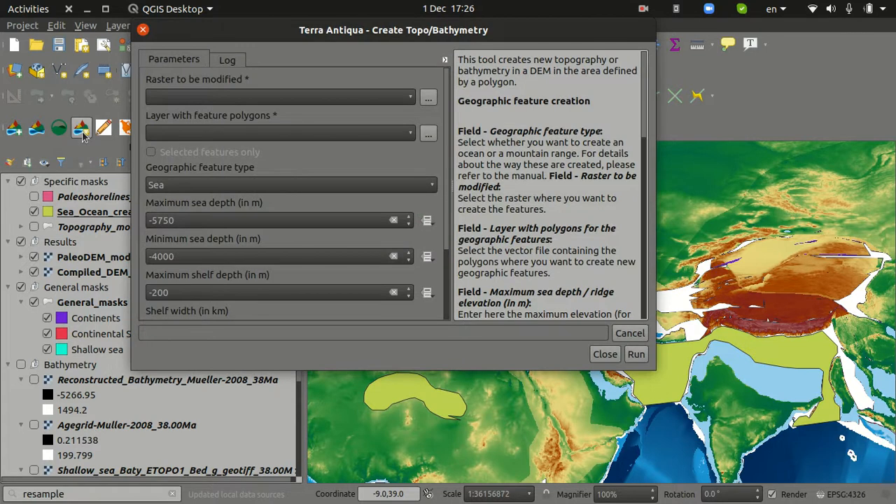
left_click(189, 98)
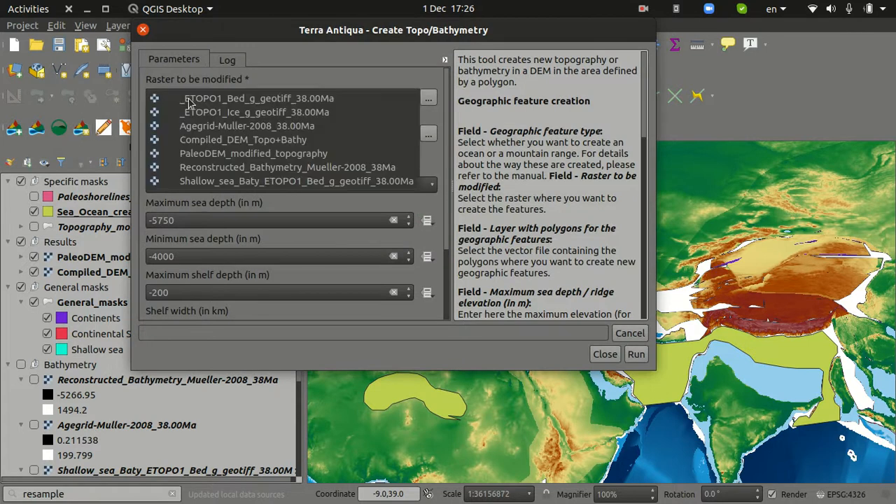
left_click(271, 155)
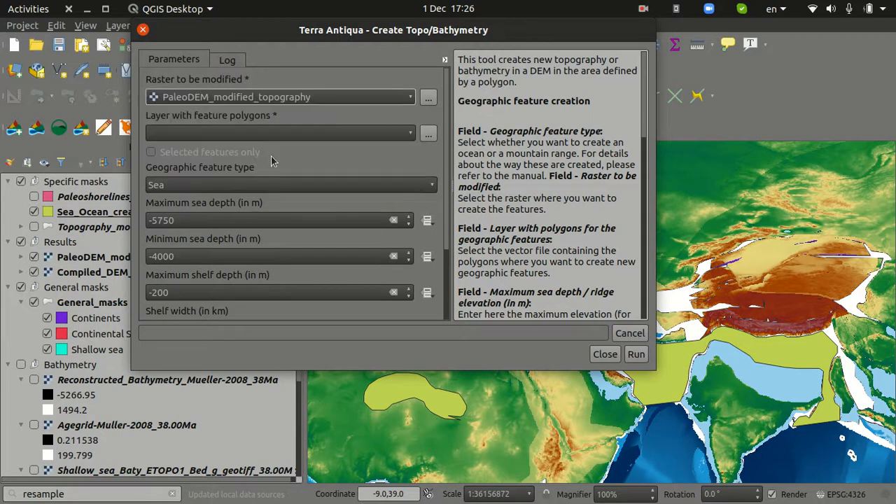
left_click(249, 134)
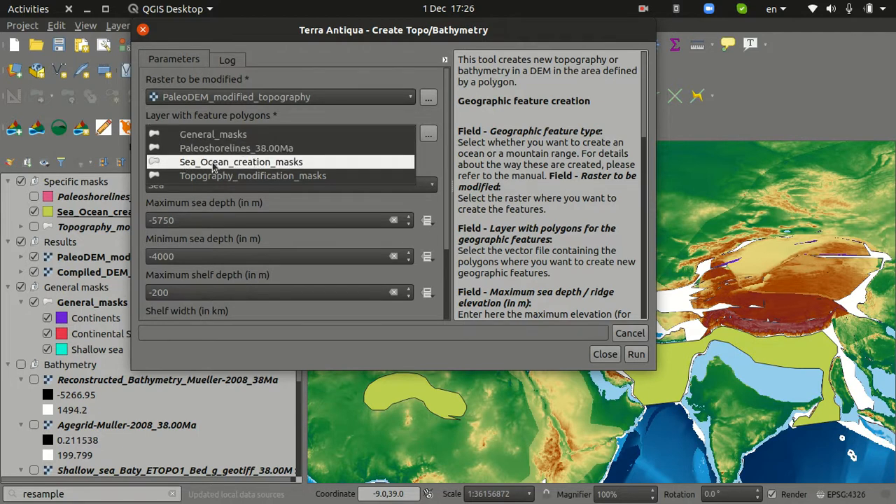
left_click(245, 167)
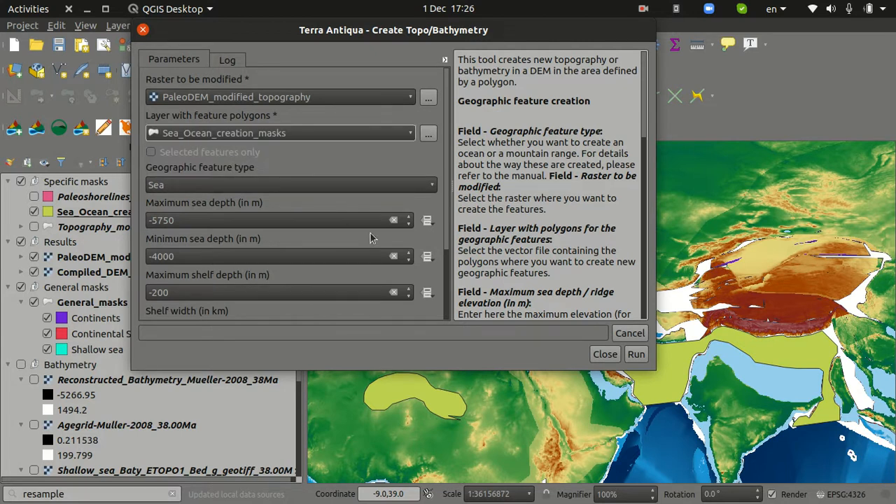
left_click(604, 354)
Select the long Mediterranean-to-India sea mask and set Create Topo/Bathymetry to modify PaleoDEM_modified_topography using only selected features of Sea_Ocean_creation_masks
left_click(525, 44)
left_click(611, 340)
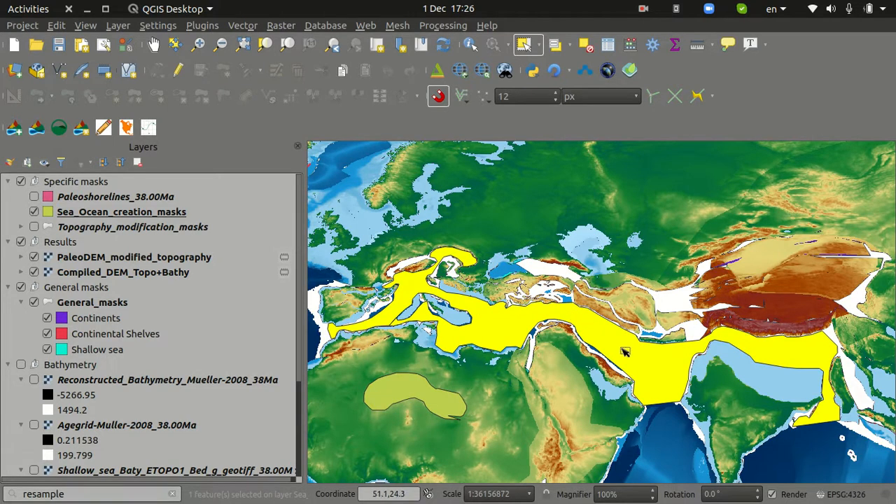
left_click(81, 129)
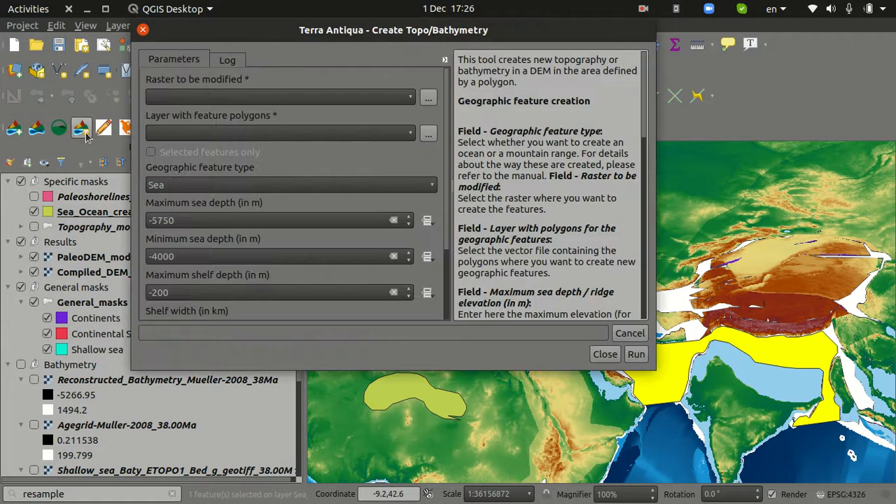
left_click(210, 98)
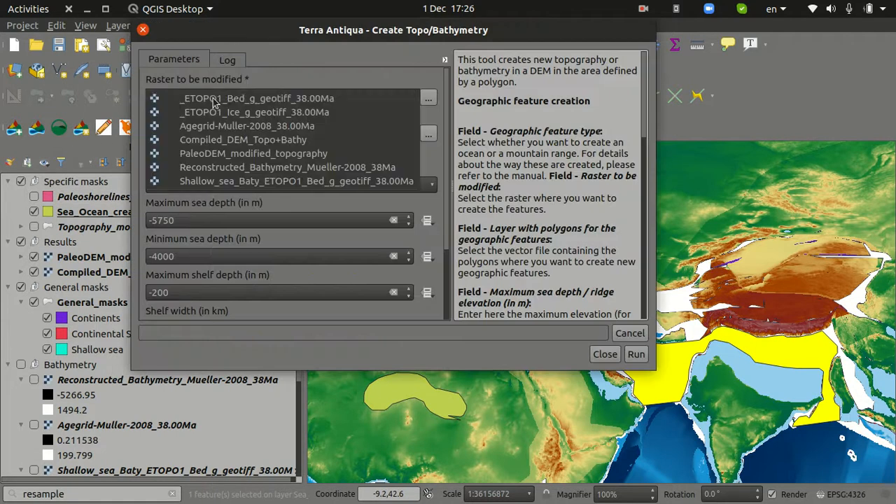
left_click(245, 154)
left_click(221, 134)
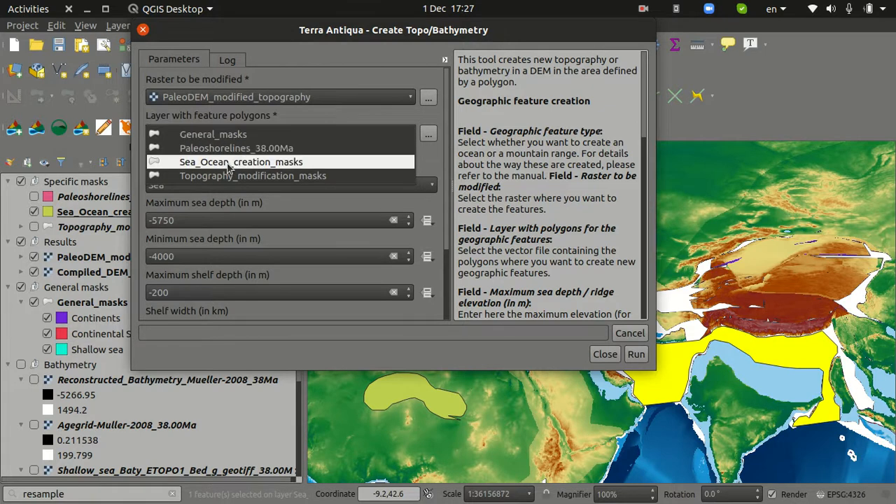
left_click(227, 161)
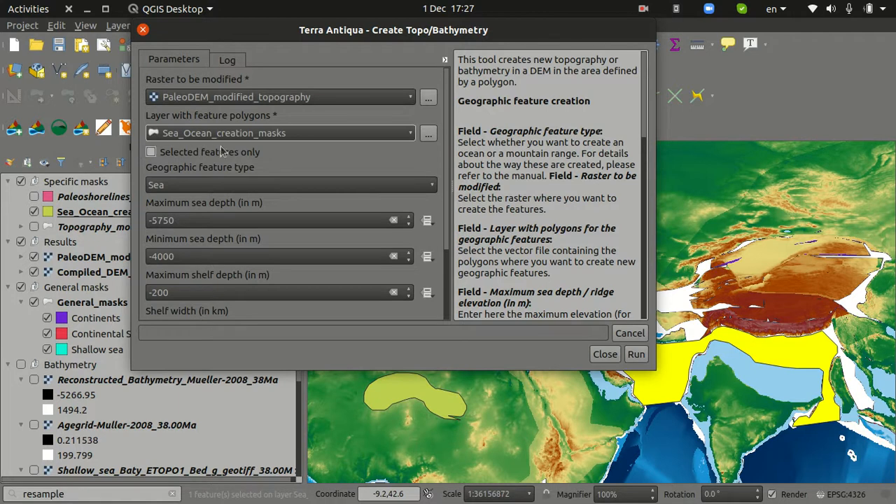
left_click(170, 154)
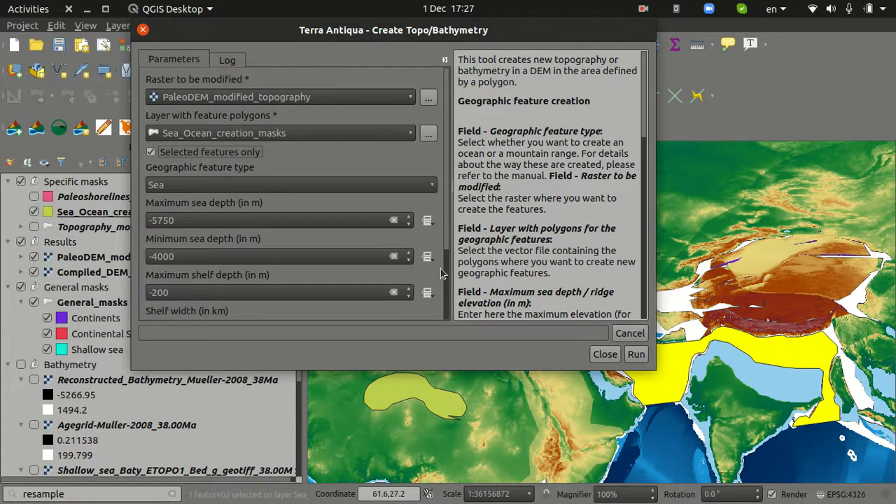
Keep Sea as the geographic feature type and review the sea depth, shelf and continental slope parameters
scroll(447, 205, "down", 2)
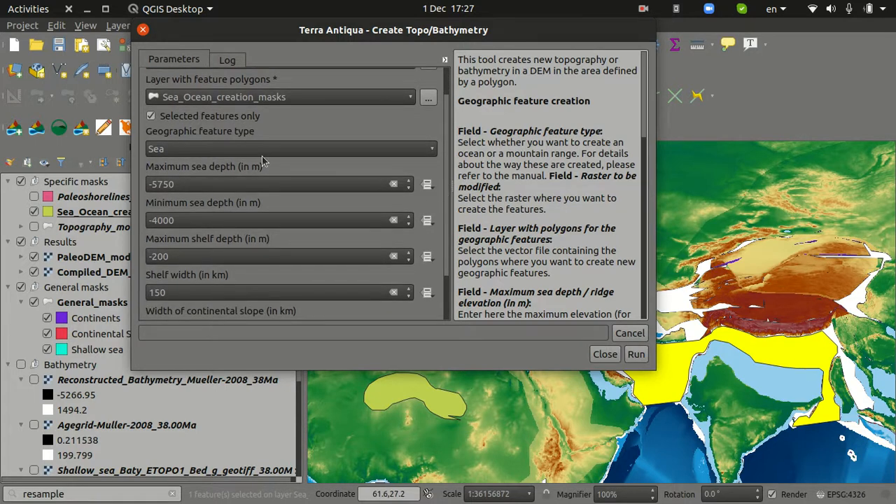
left_click(168, 149)
left_click(168, 153)
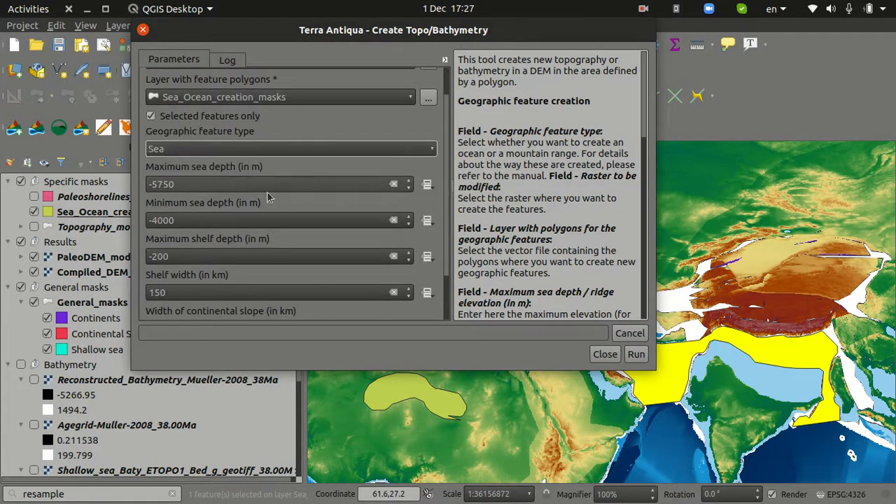
scroll(448, 210, "down", 3)
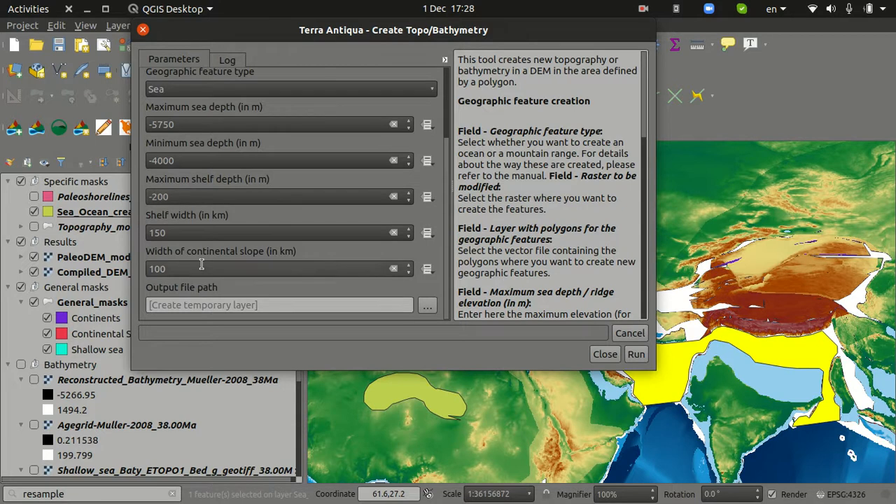
Set the shelf width and the continental slope width to 50 km each, and create the sea in the selected mask
double_click(194, 232)
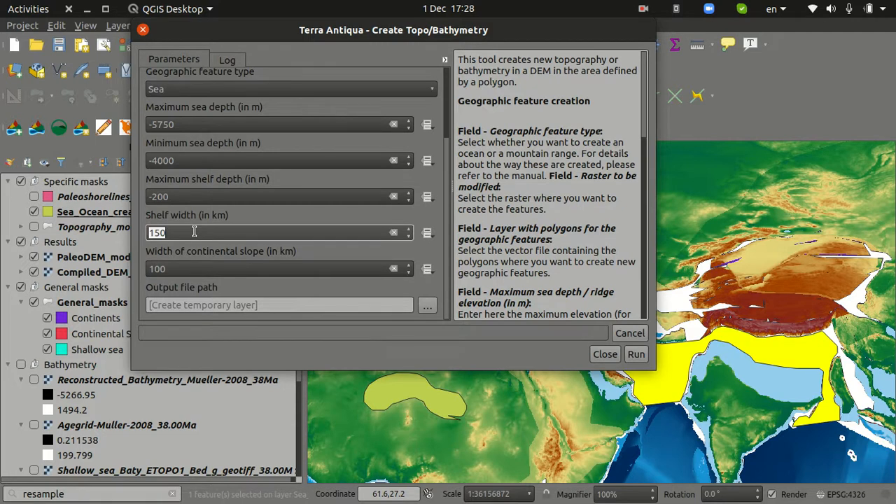
type("50")
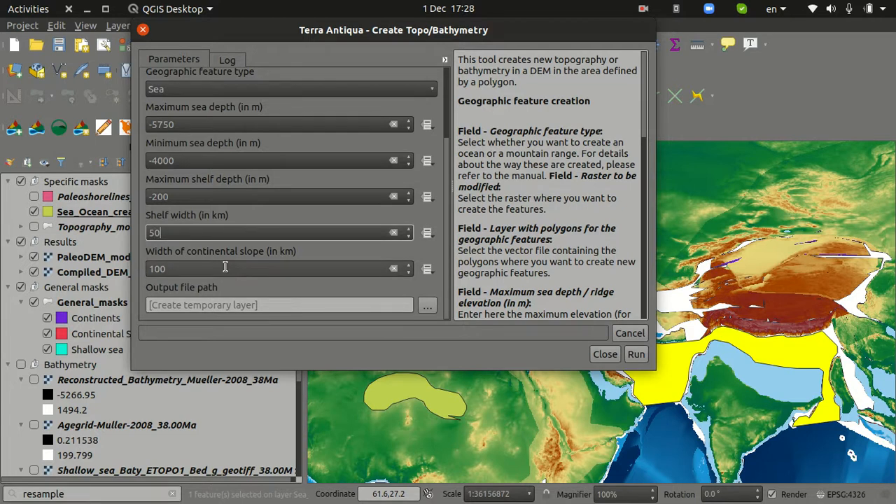
key("Tab")
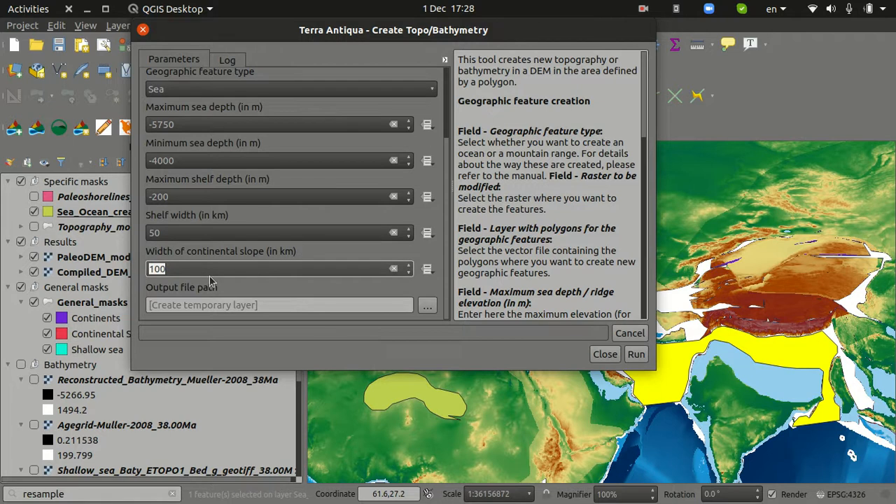
type("50")
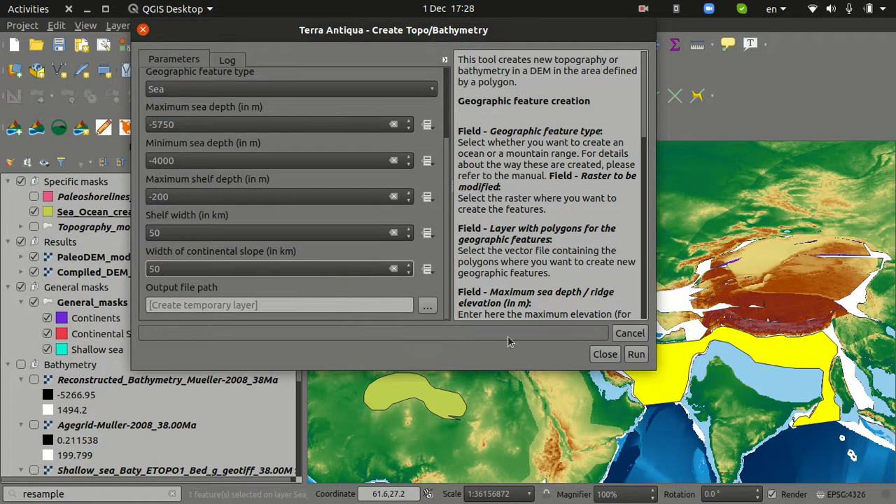
left_click(637, 355)
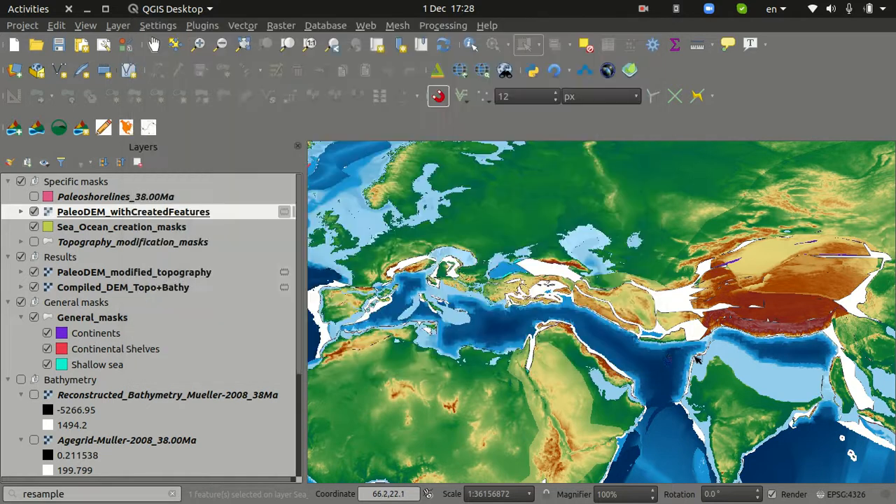
left_click(605, 354)
Examine the created sea bathymetry from the Mediterranean to India with the Sea_Ocean_creation_masks layer hidden
left_click_drag(812, 365, 756, 353)
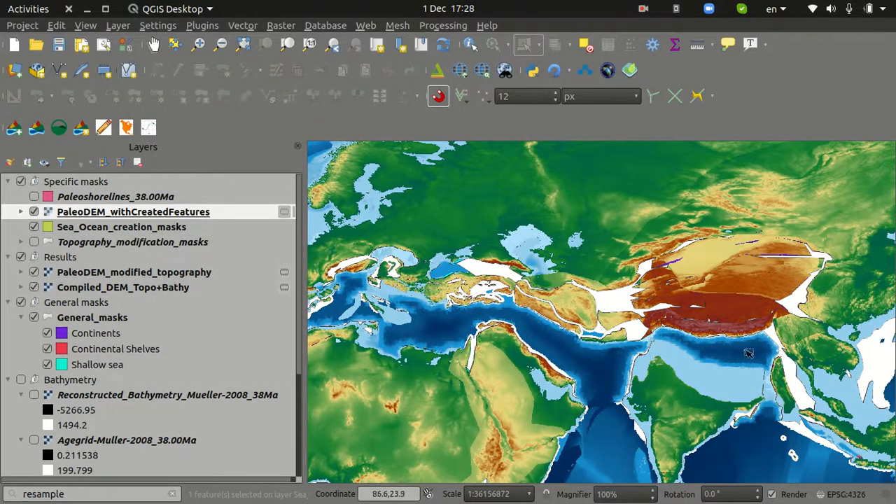
left_click_drag(402, 319, 515, 333)
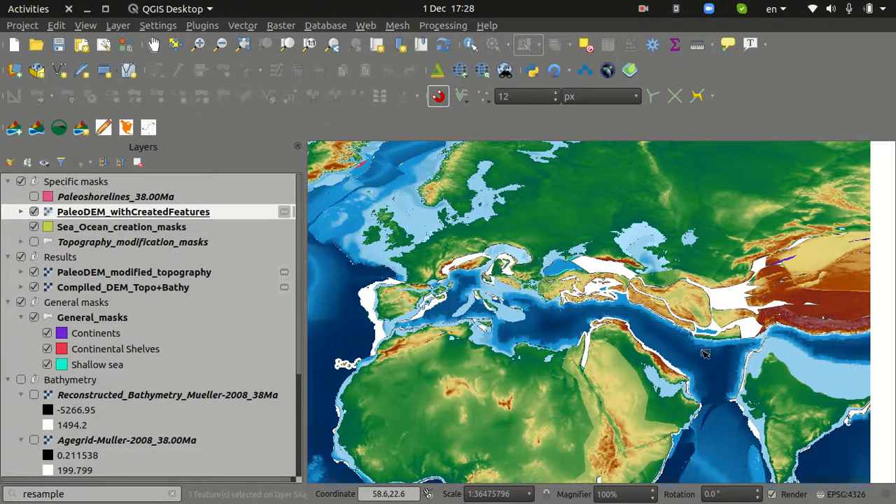
left_click_drag(705, 353, 561, 354)
left_click(34, 227)
scroll(715, 347, "up", 2)
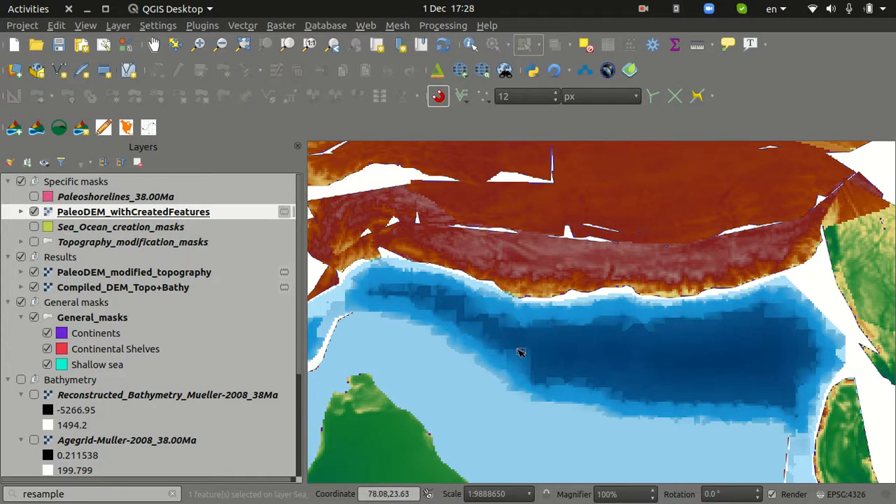
scroll(599, 367, "down", 2)
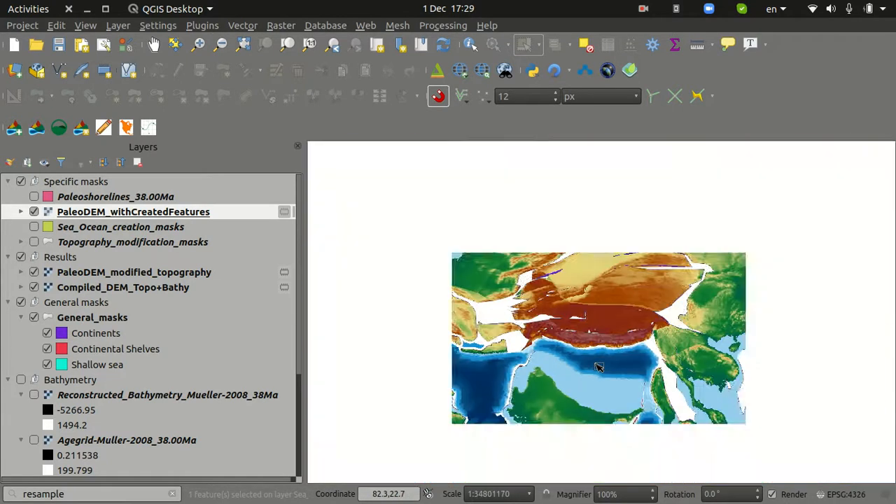
scroll(598, 367, "down", 1)
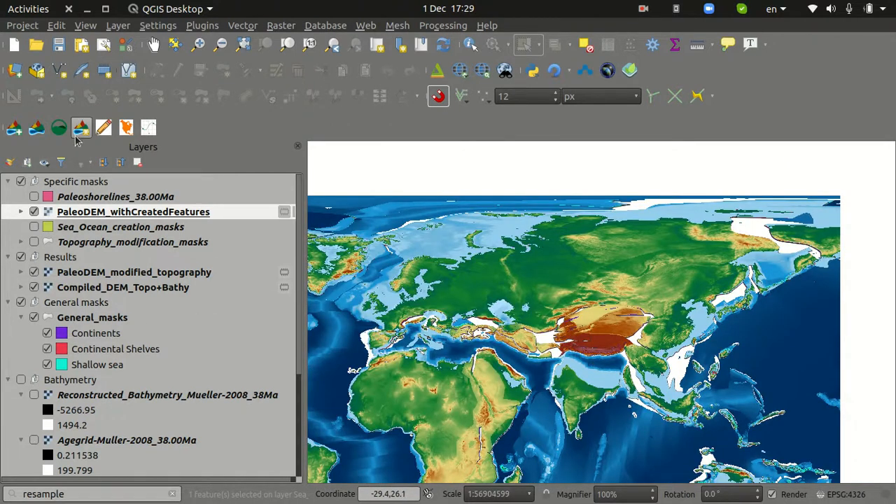
Show Sea_Ocean_creation_masks again and move PaleoDEM_withCreatedFeatures into the Results group
left_click(33, 227)
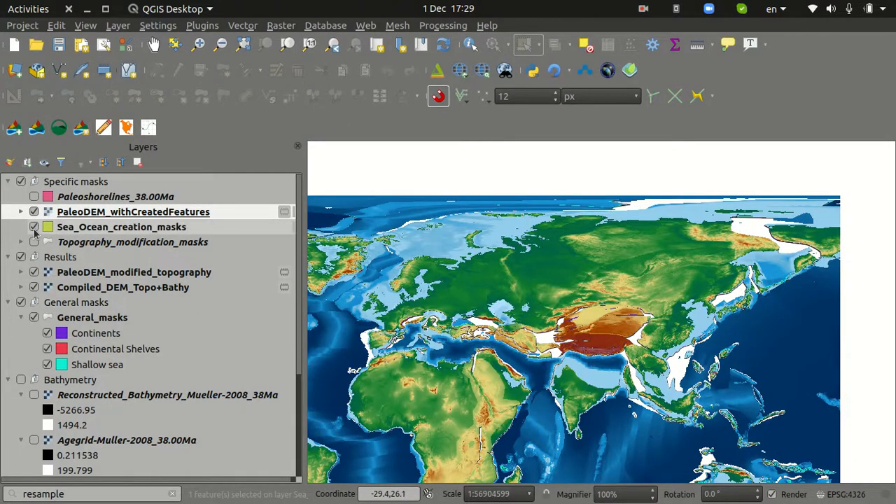
left_click_drag(88, 212, 91, 257)
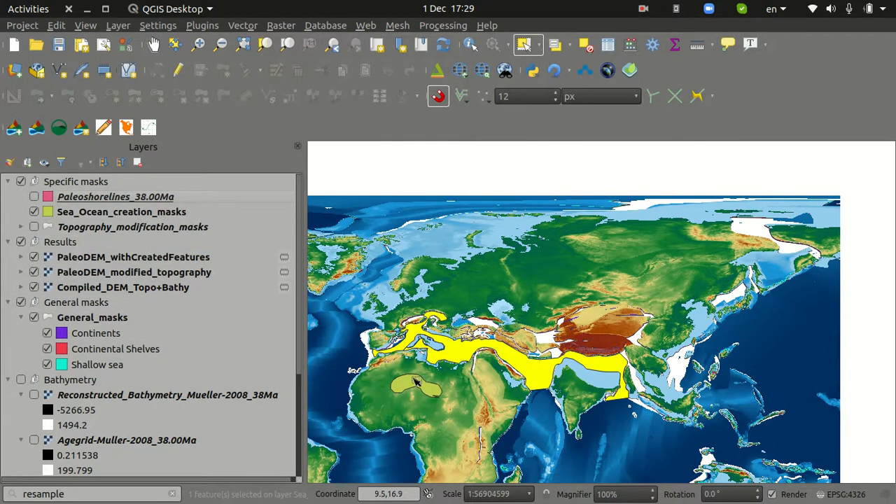
Select the small curved mask polygon over northern Africa in Sea_Ocean_creation_masks
left_click_drag(415, 396, 478, 390)
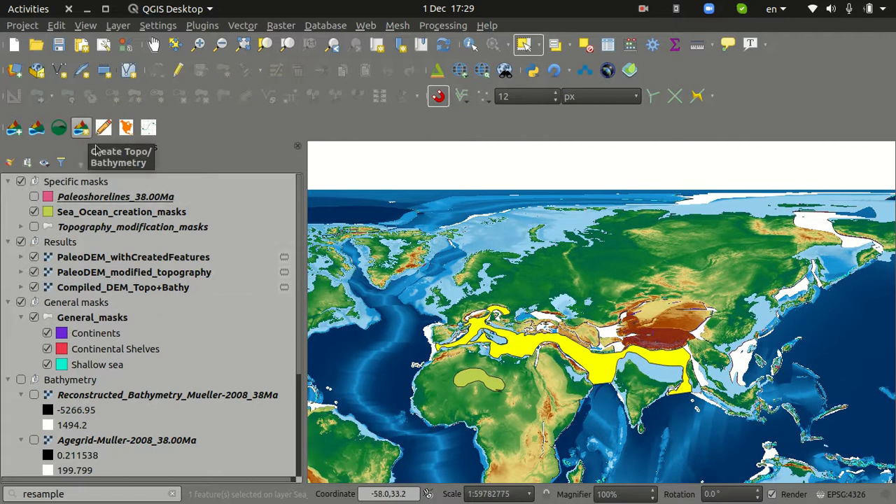
left_click(526, 46)
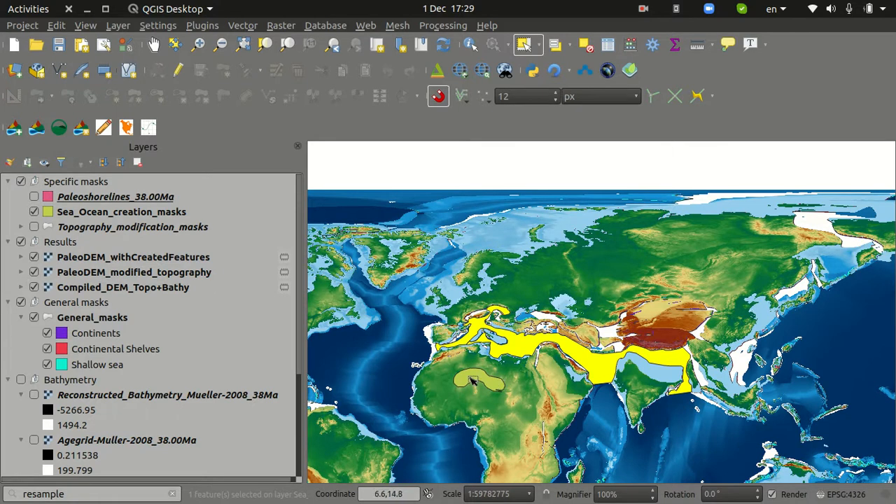
left_click(79, 213)
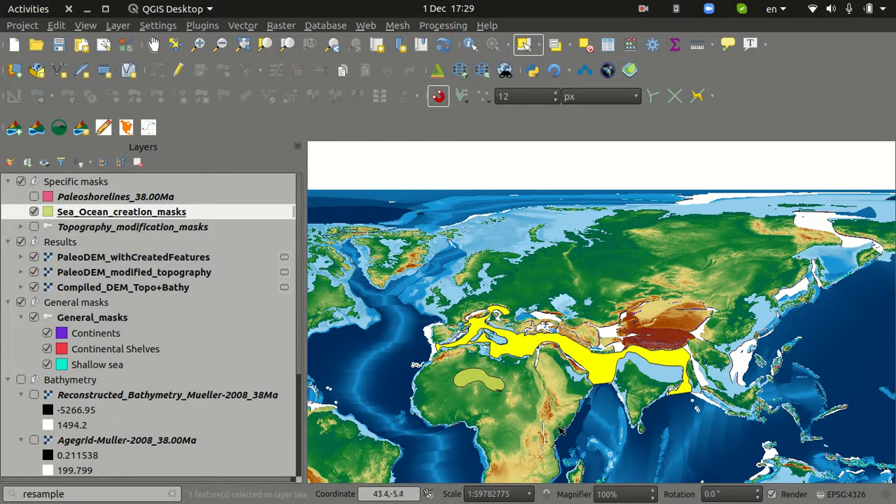
left_click(497, 382)
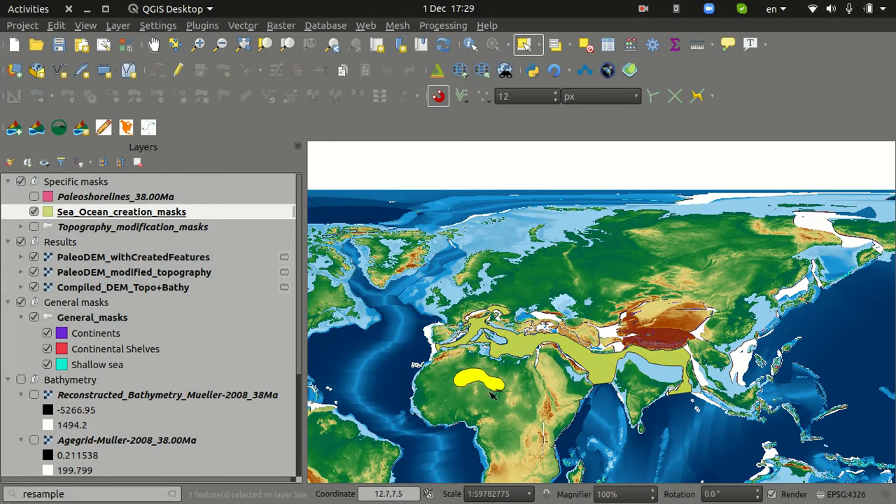
Set Create Topo/Bathymetry to modify PaleoDEM_withCreatedFeatures using only the selected features of Sea_Ocean_creation_masks
left_click(81, 127)
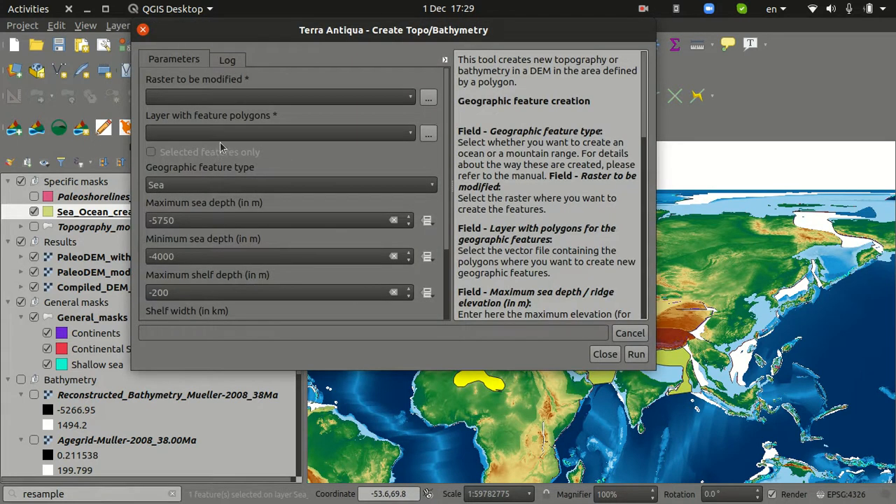
left_click(242, 100)
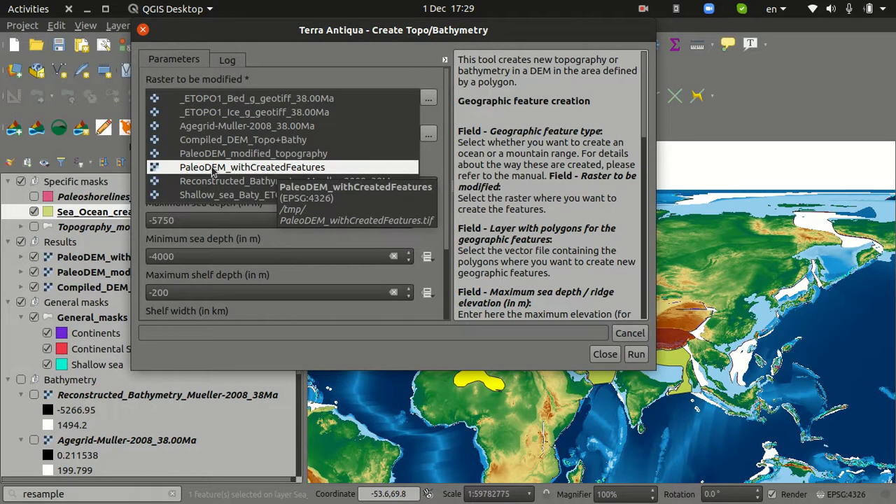
left_click(272, 169)
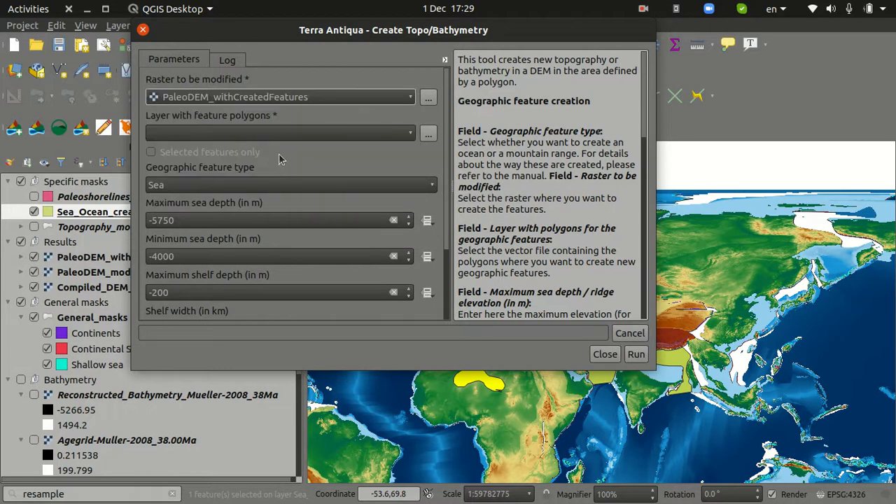
left_click(285, 133)
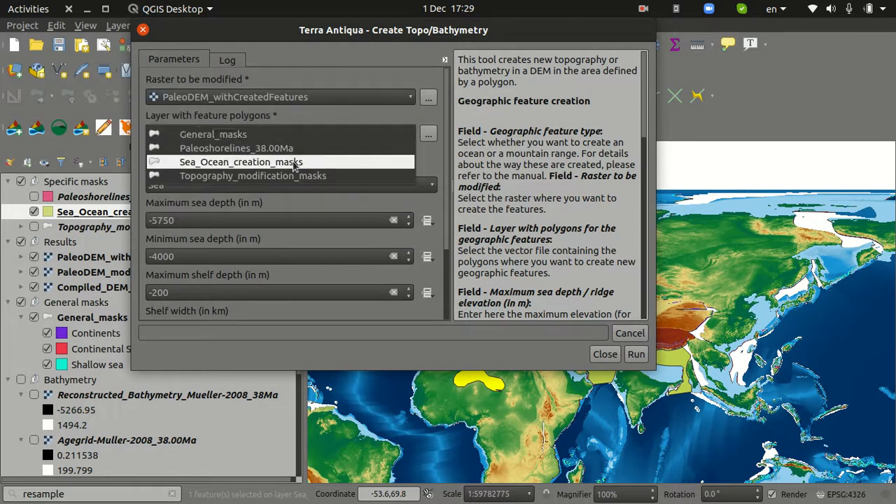
left_click(283, 162)
left_click(210, 152)
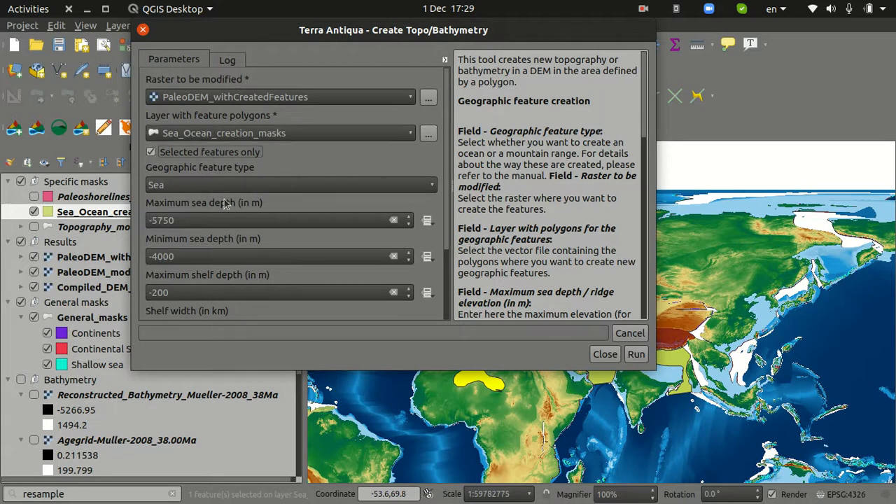
Set the feature type to Mountain range with a maximum ridge elevation of 2000 m and a minimum of 1000 m
left_click(428, 185)
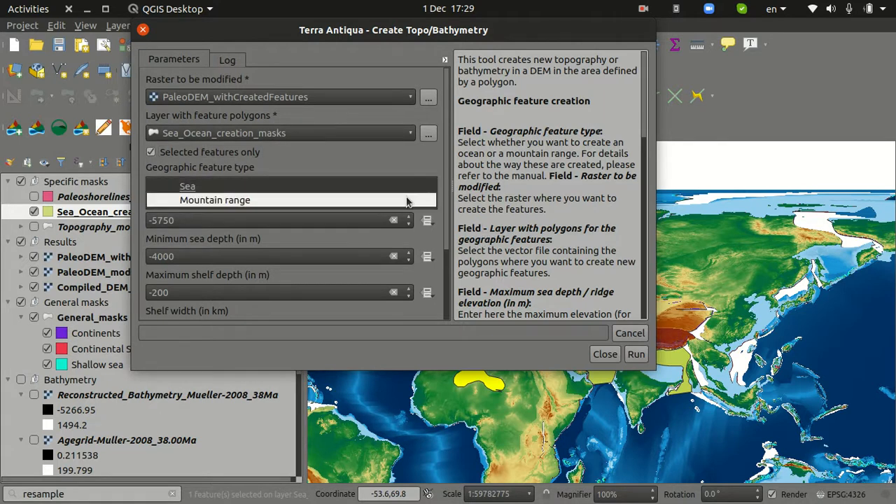
left_click(407, 202)
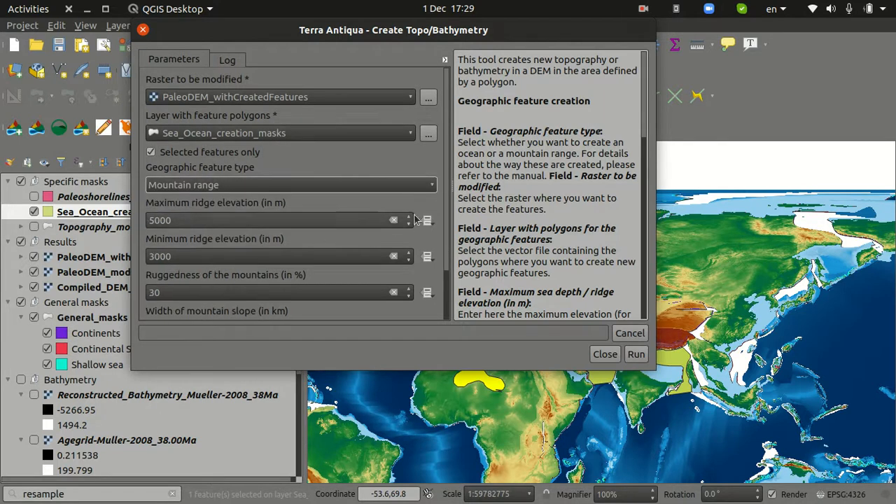
scroll(364, 203, "down", 3)
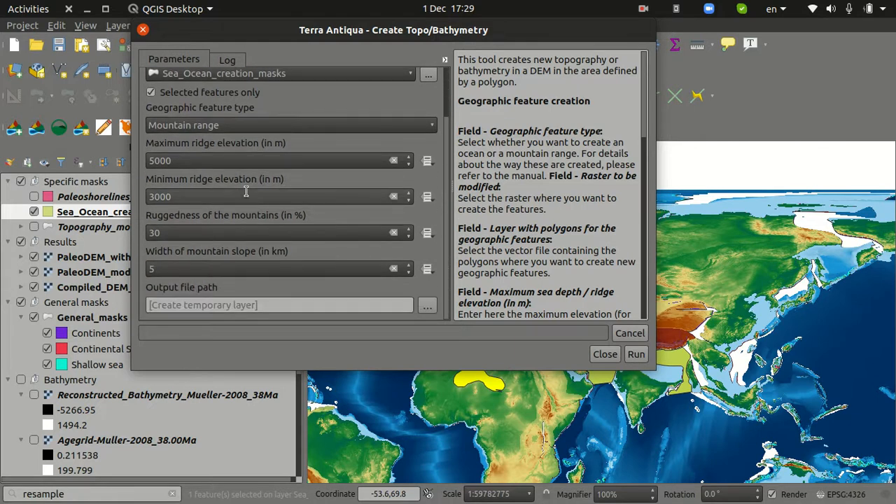
double_click(193, 160)
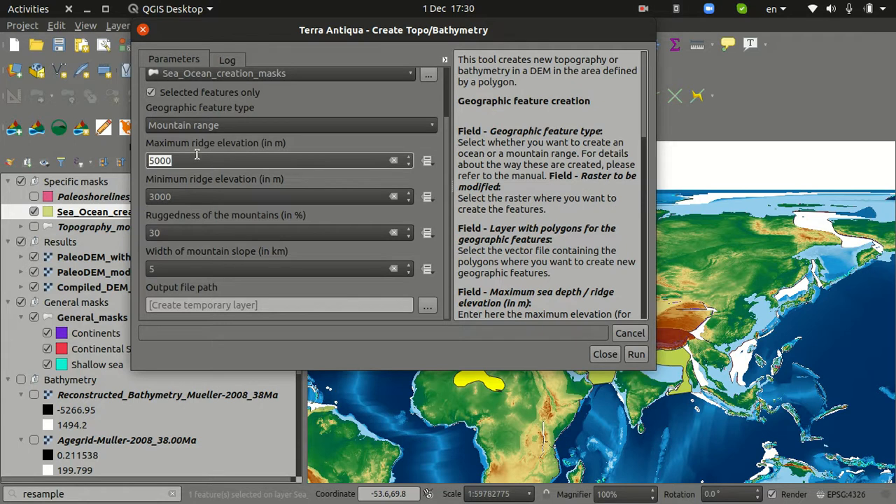
type("2000")
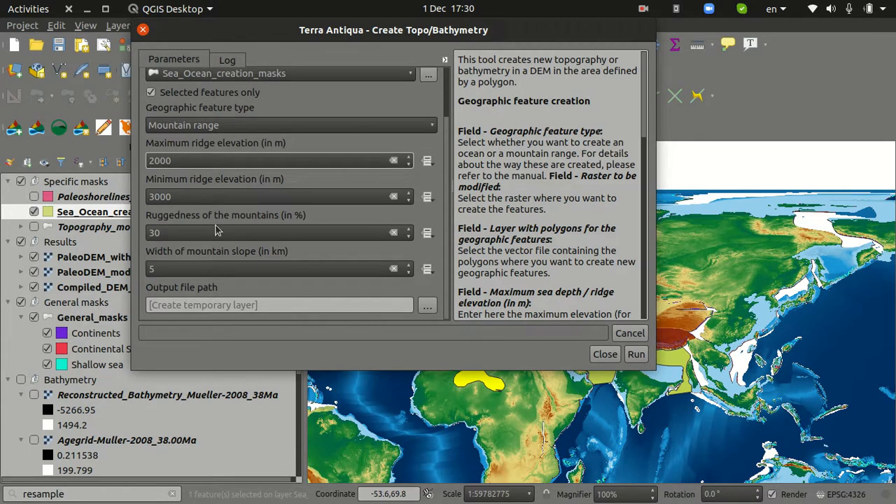
double_click(189, 196)
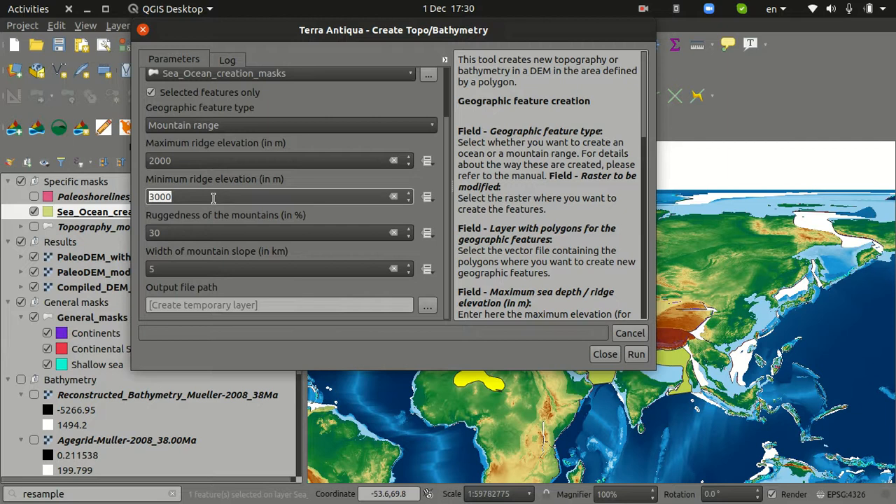
type("1000")
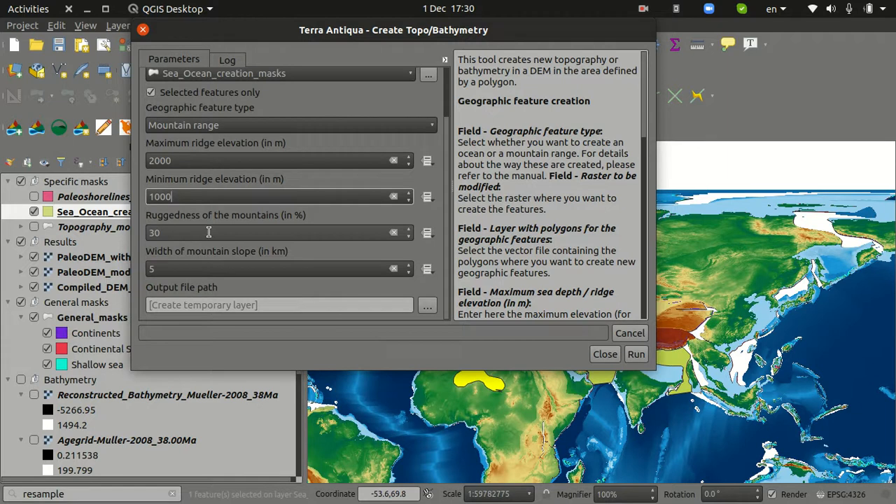
Keep the mountain slope width at 5 km, create the mountain range, and close the tool
left_click(223, 270)
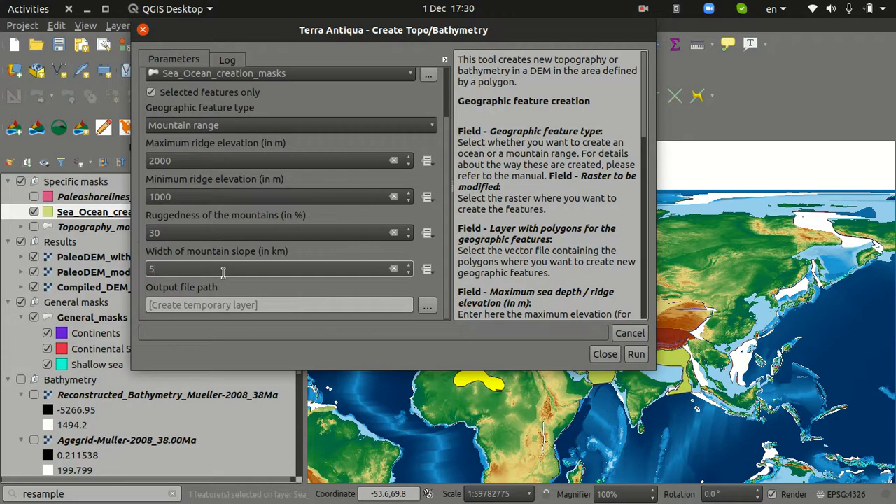
left_click(178, 271)
left_click(637, 354)
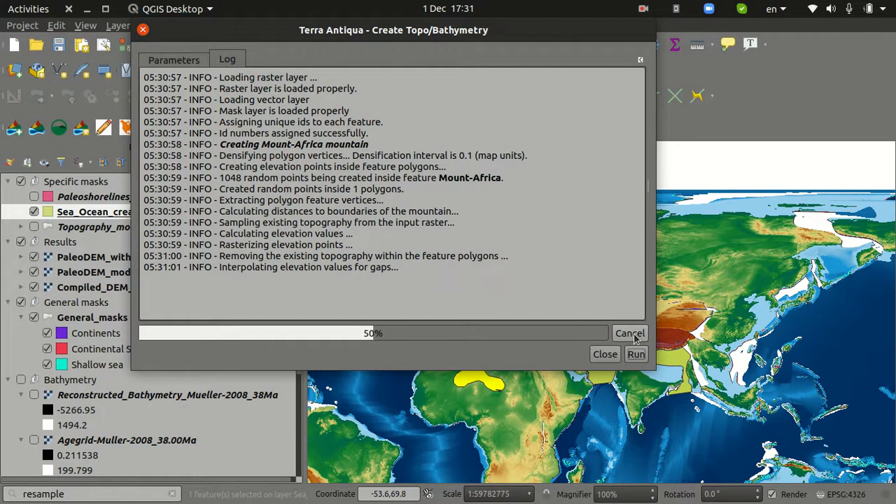
left_click(606, 355)
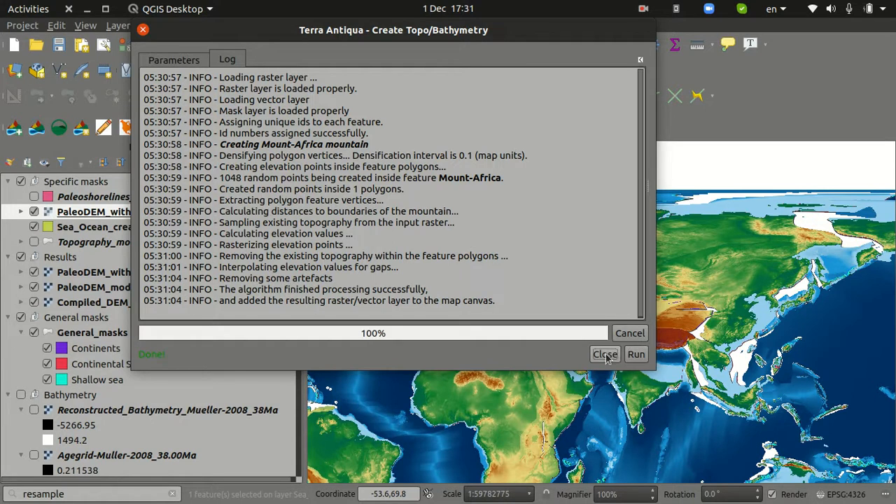
Inspect the created mountain range in northern Africa at close range
scroll(482, 377, "up", 2)
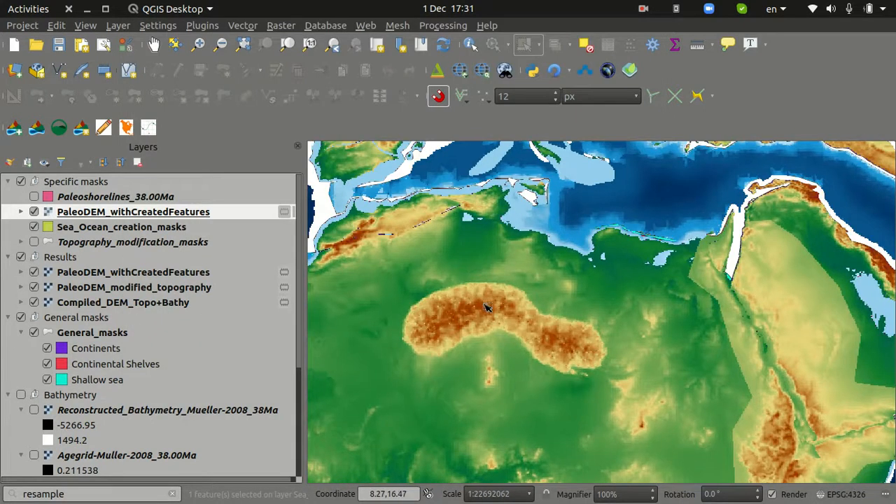
scroll(488, 308, "up", 1)
scroll(488, 308, "down", 1)
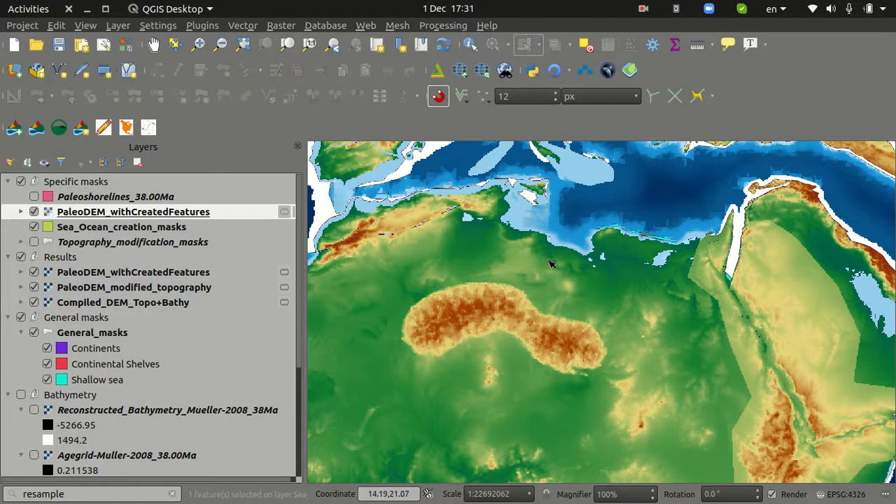
Display the newest PaleoDEM_withCreatedFeatures raster as the terrain in the 3D viewer
left_click(436, 70)
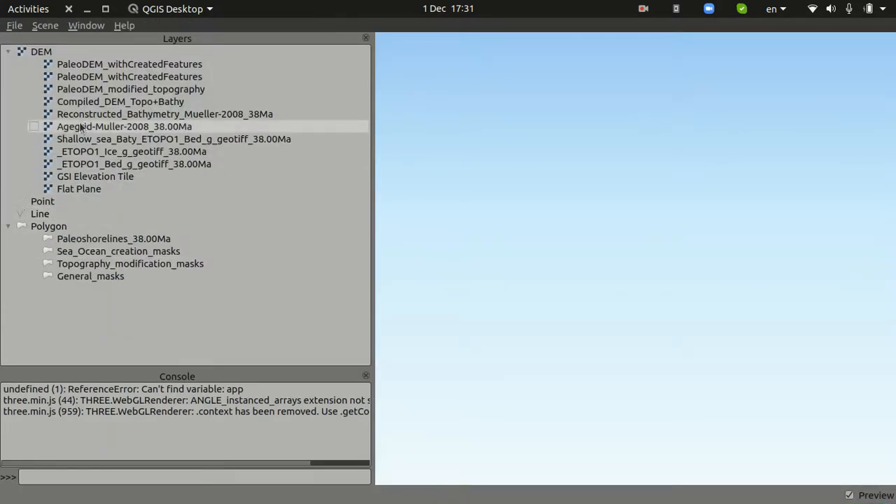
left_click(33, 62)
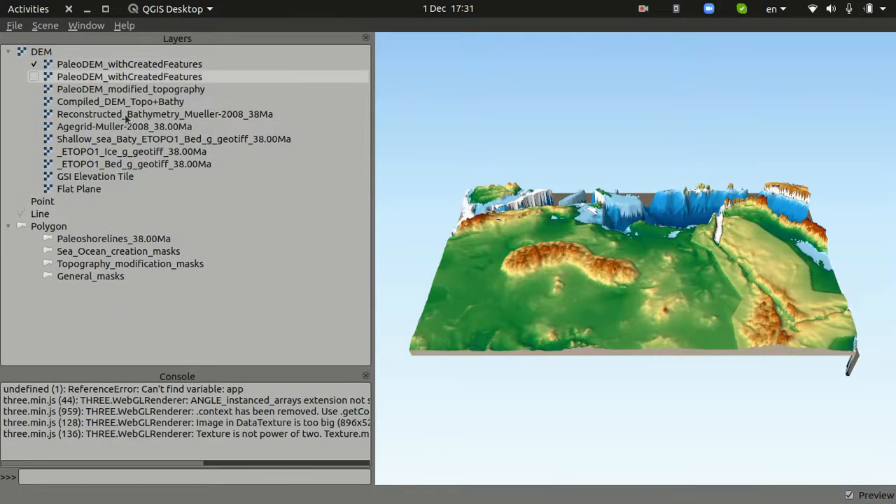
Examine the created mountain range in northern Africa up close in 3D, and close the 3D viewer
scroll(577, 259, "up", 5)
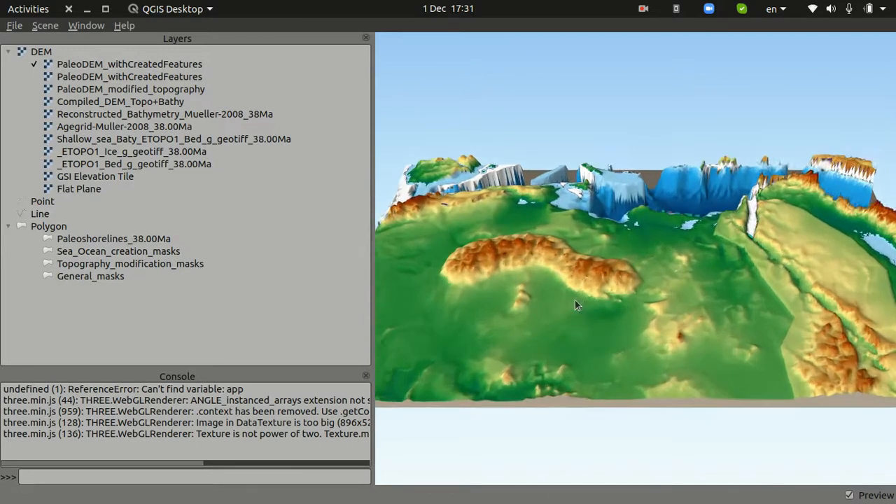
left_click_drag(522, 300, 521, 234)
left_click(68, 9)
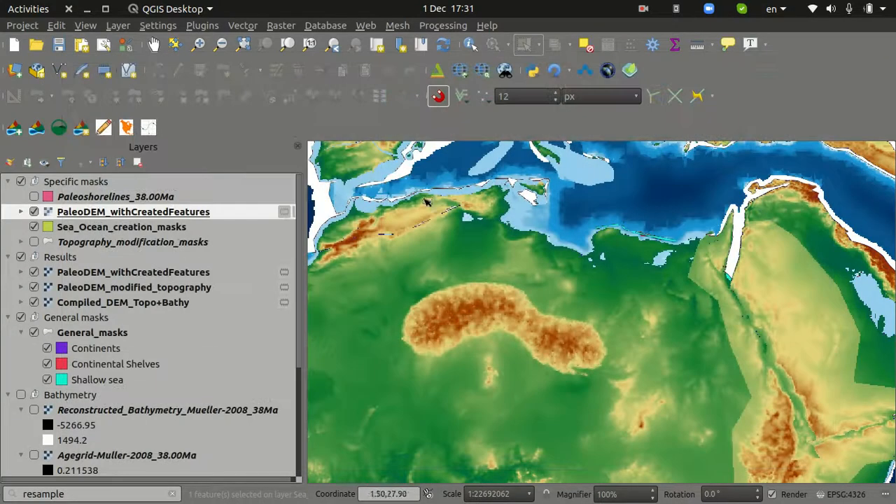
Move the newest PaleoDEM_withCreatedFeatures layer from the Specific masks group into the Results group
scroll(528, 293, "down", 1)
scroll(610, 293, "up", 1)
scroll(609, 292, "down", 2)
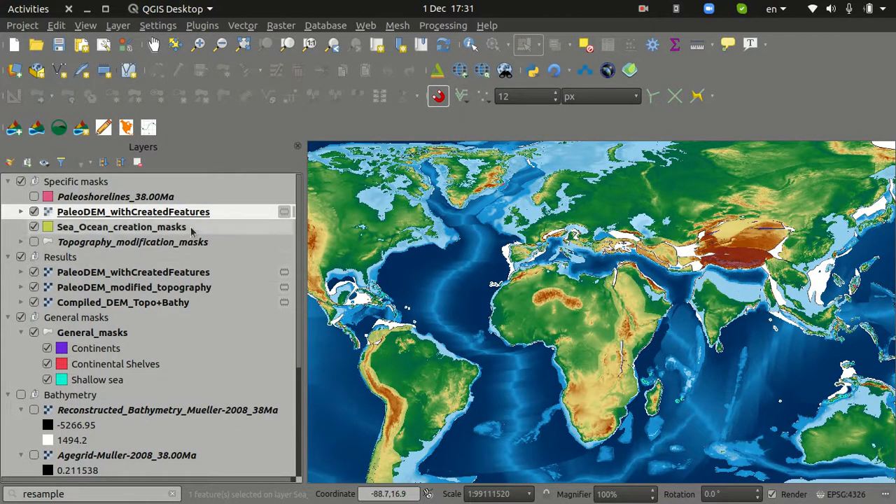
mouse_move(186, 214)
left_mouse_down()
mouse_move(193, 257)
mouse_move(183, 271)
mouse_move(144, 279)
left_mouse_up()
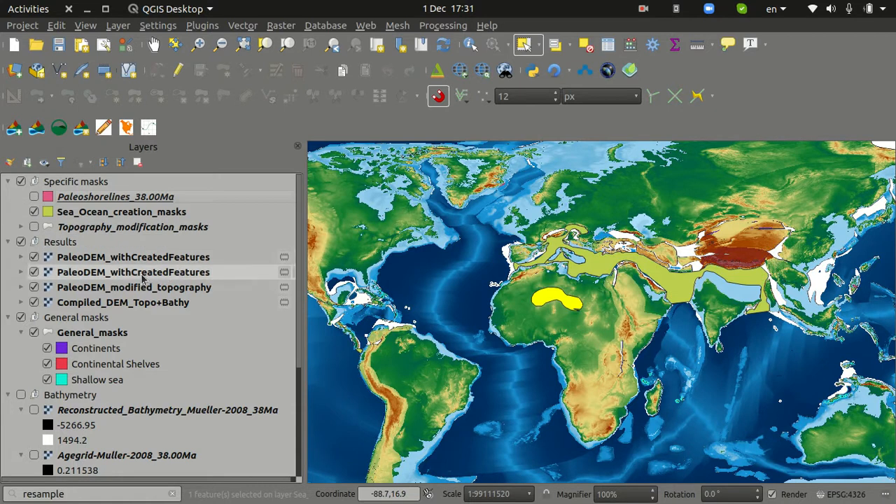
Remove the older PaleoDEM_withCreatedFeatures layer from the Results group and hide the Sea_Ocean_creation_masks layer
left_click(138, 163)
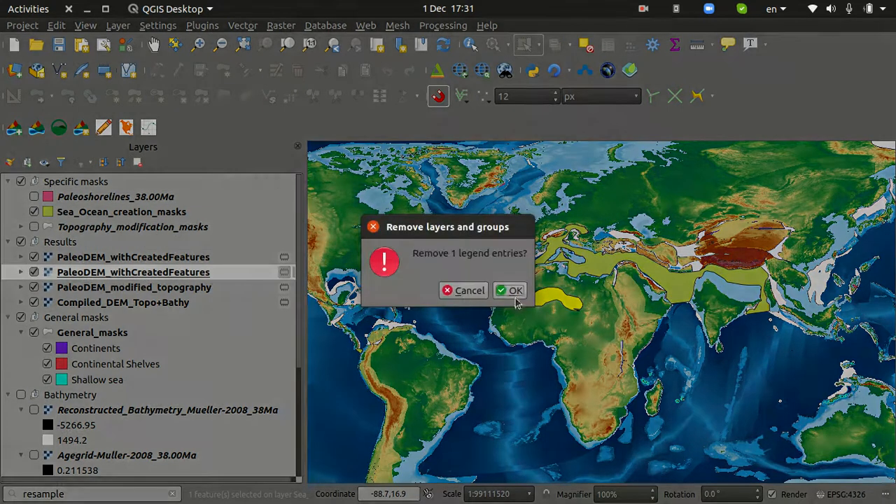
left_click(510, 290)
left_click(168, 259)
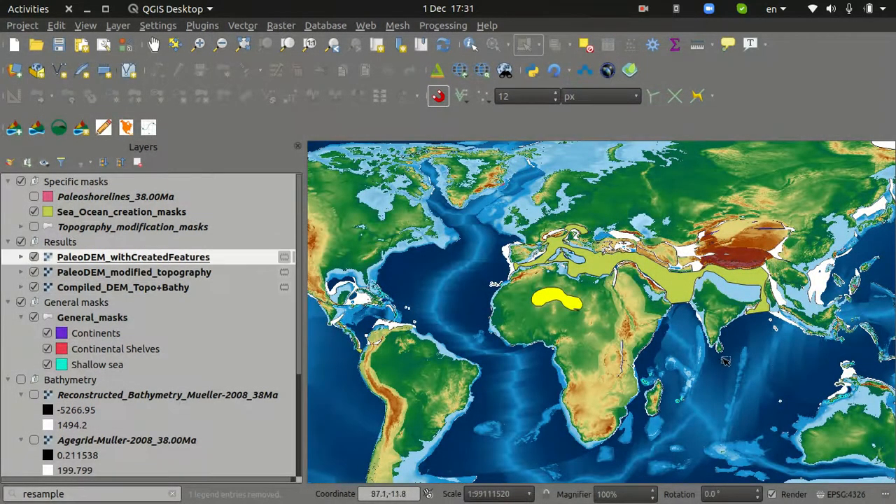
left_click(34, 212)
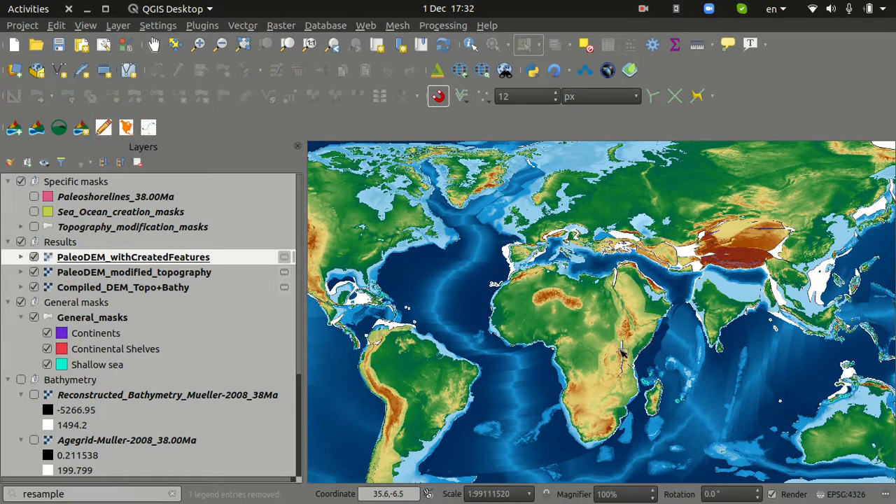
Fill the gaps in PaleoDEM_withCreatedFeatures with Terra Antiqua's Standard Processing, outputting a temporary layer, and close the tool
left_click(150, 129)
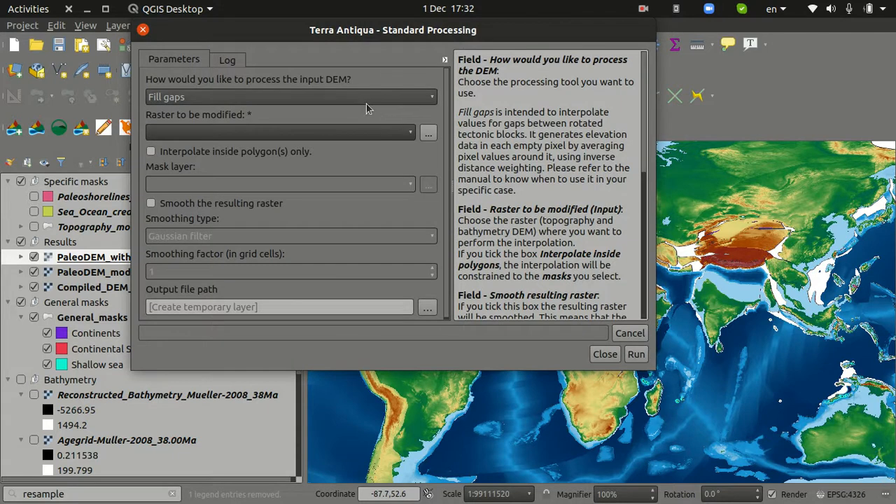
left_click_drag(380, 32, 0, 102)
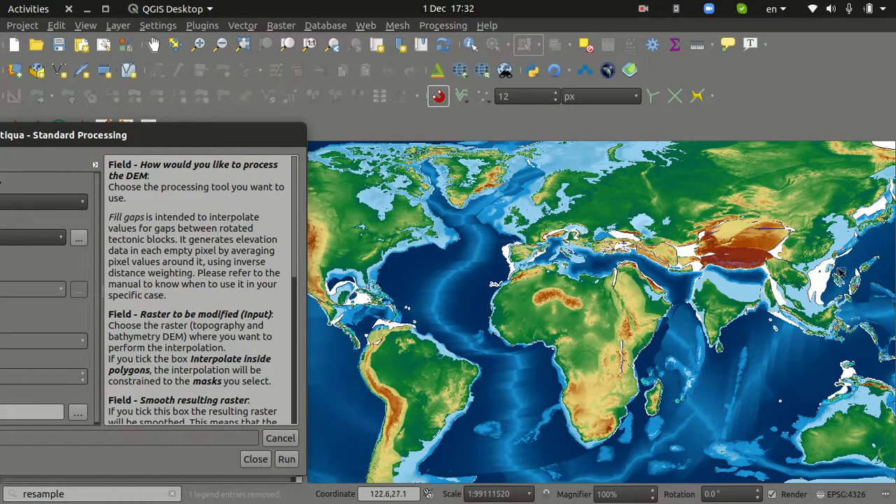
left_click_drag(203, 136, 611, 111)
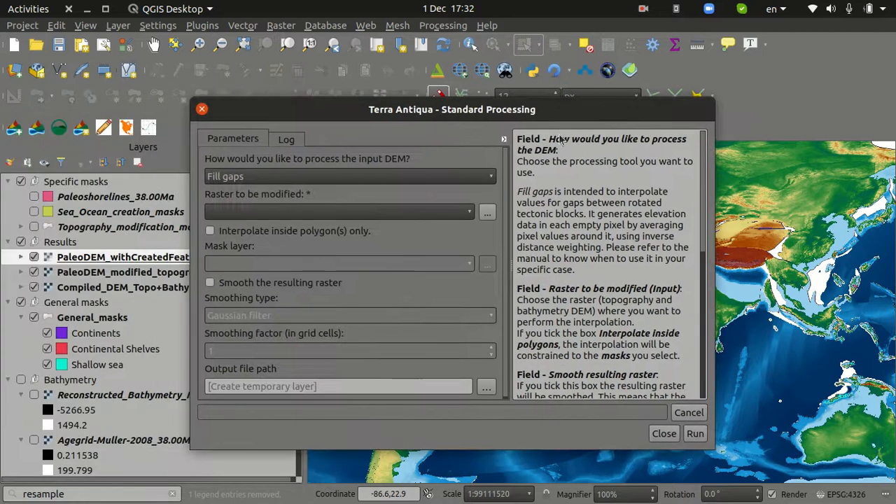
left_click(396, 221)
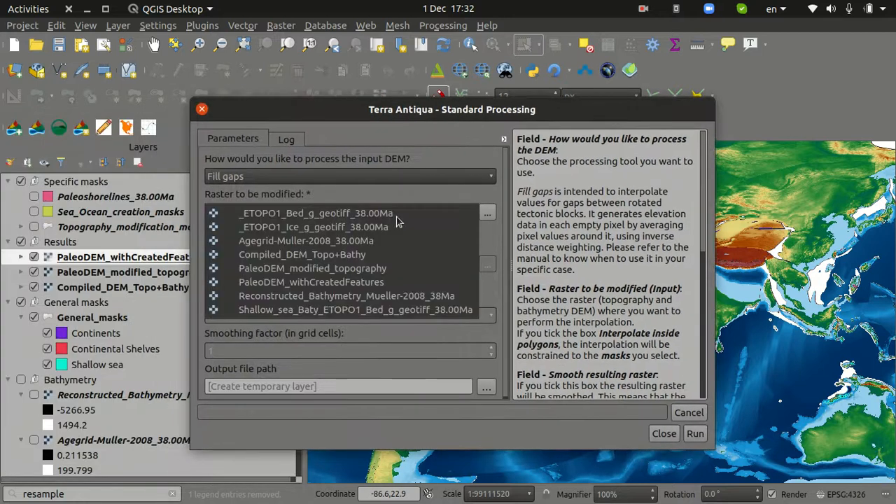
left_click(413, 283)
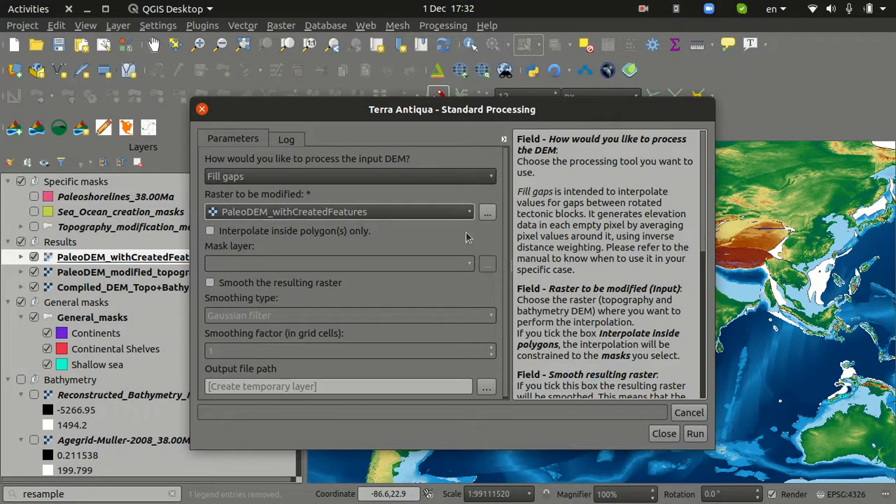
left_click(695, 434)
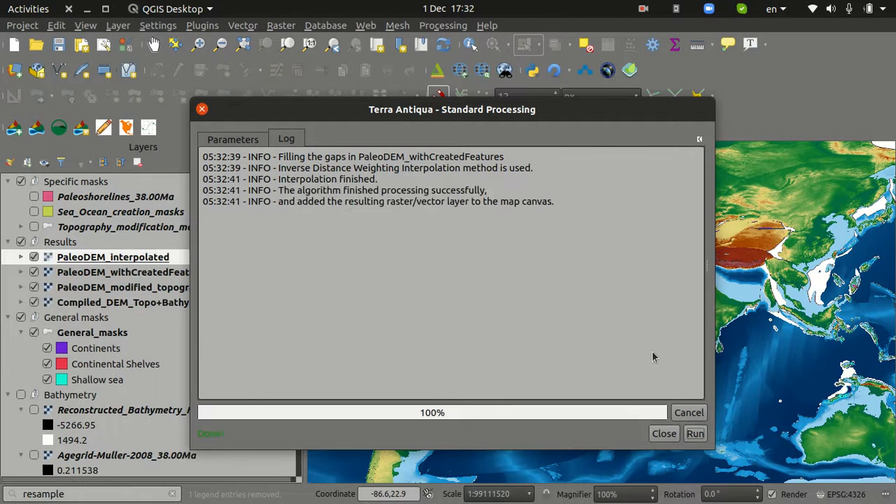
left_click(664, 433)
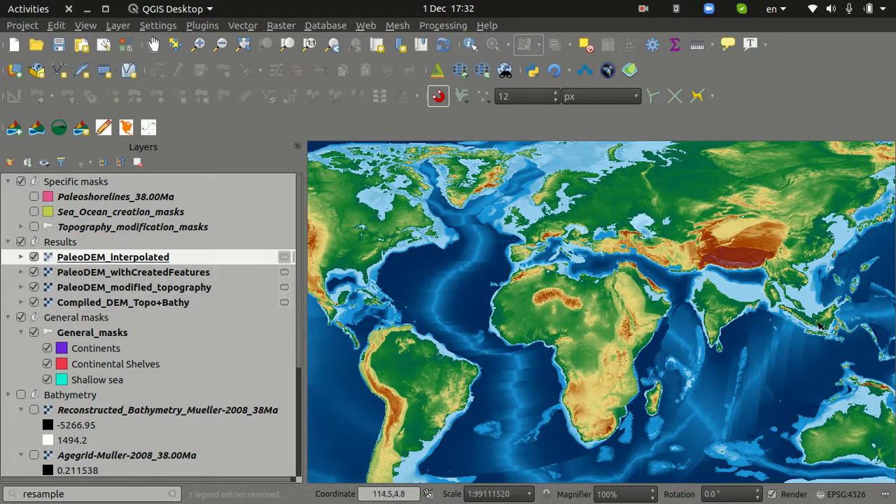
Examine the interpolated raster globally and around the high plateau in central Asia for filled gaps and abrupt elevation changes
scroll(802, 319, "down", 1)
scroll(798, 319, "up", 1)
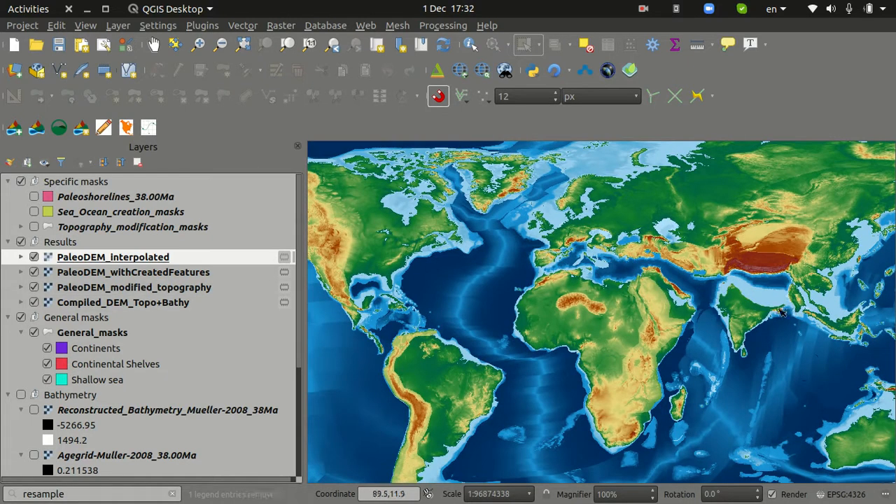
left_click_drag(789, 290, 756, 296)
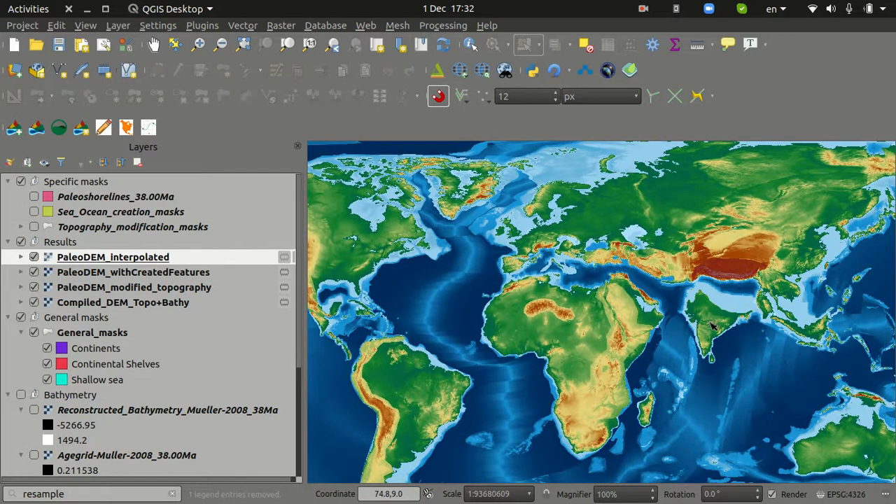
scroll(725, 328, "up", 3)
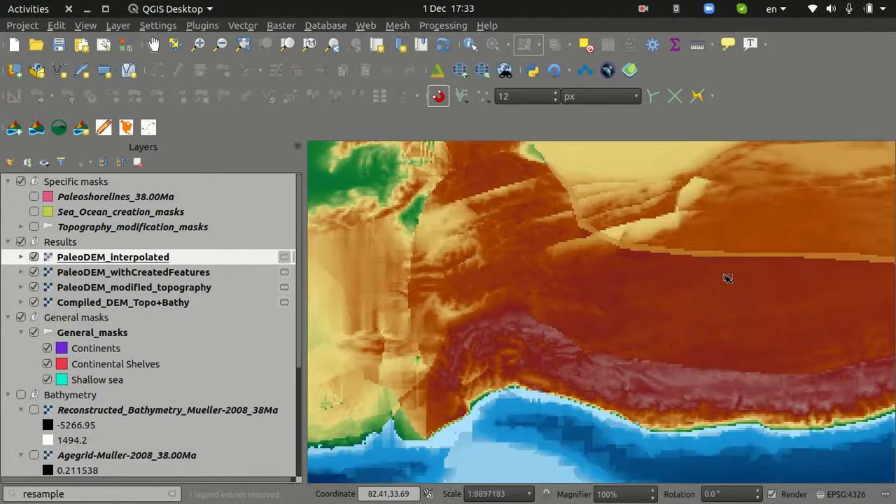
scroll(714, 268, "up", 2)
left_click_drag(728, 256, 669, 354)
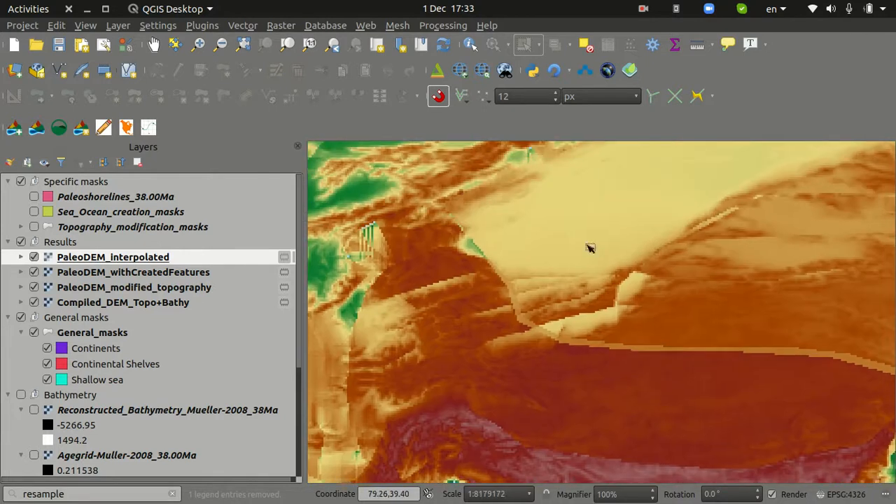
scroll(627, 331, "down", 1)
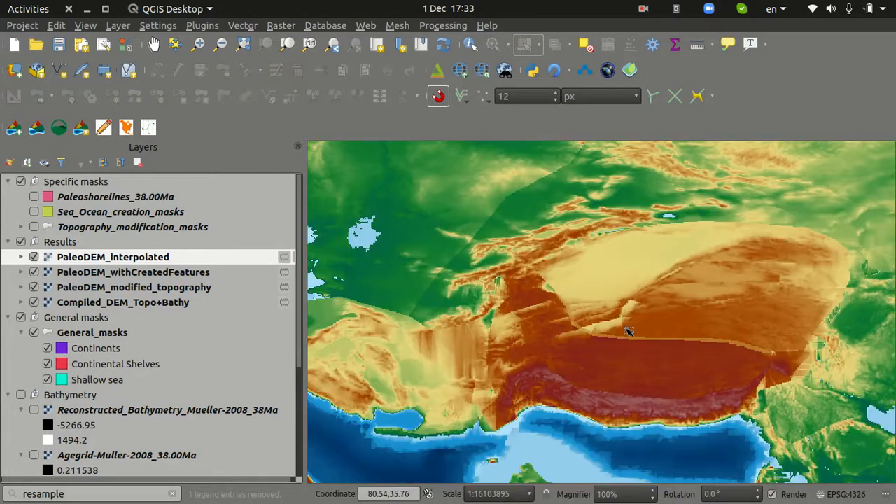
scroll(627, 332, "down", 1)
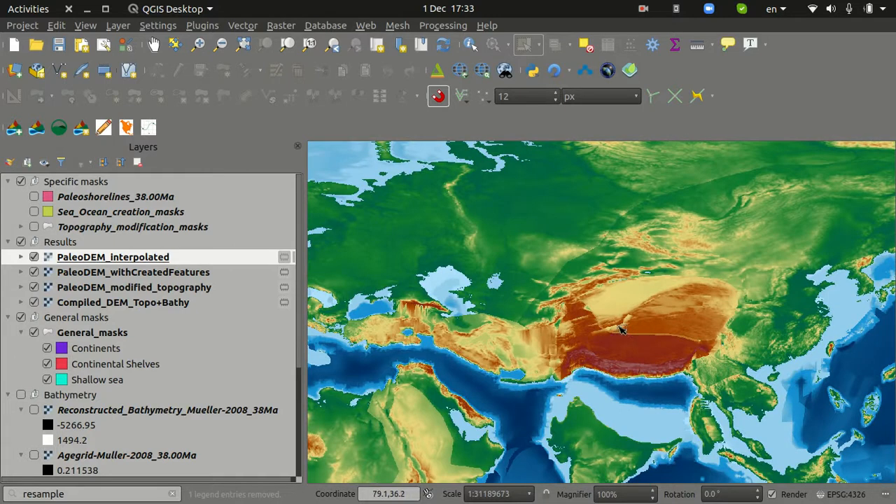
Set Terra Antiqua's Standard Processing to Smooth raster with PaleoDEM_interpolated as the raster to be modified
left_click(147, 128)
left_click(196, 98)
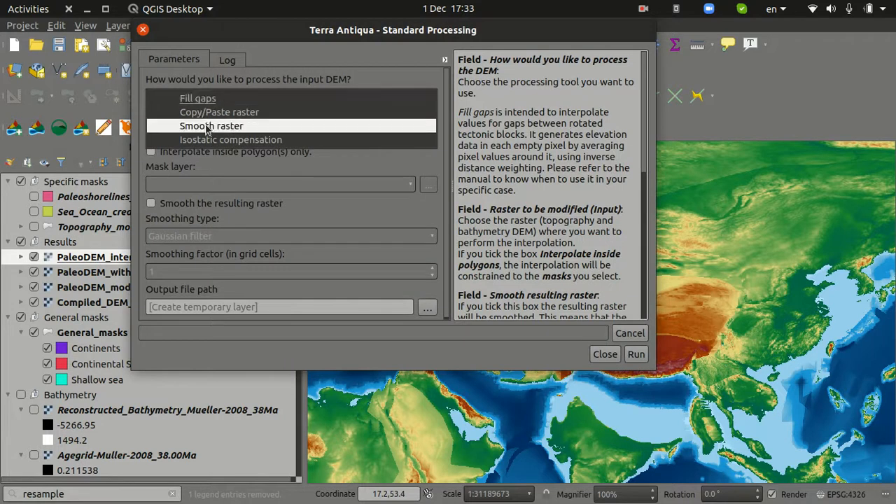
left_click(207, 126)
left_click(207, 135)
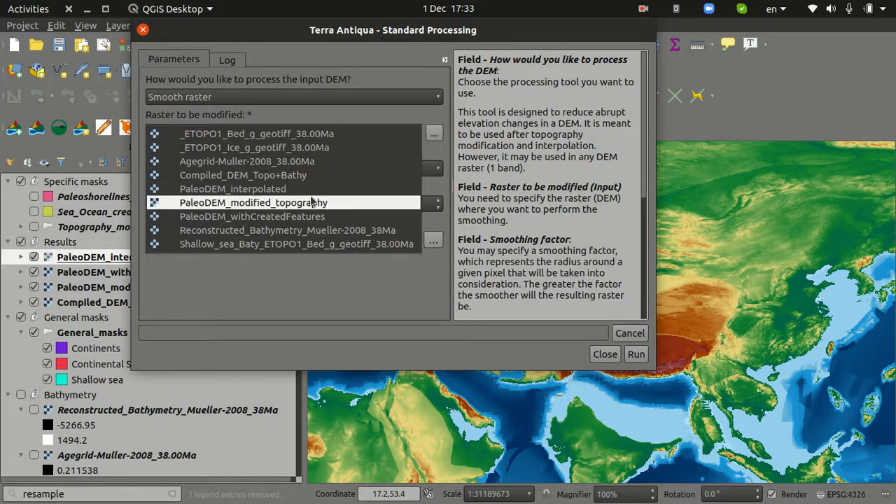
left_click(241, 189)
Smooth the raster using the Gaussian filter with a smoothing factor of 1 grid cell, and close the tool
left_click(221, 173)
left_click(224, 171)
left_click(225, 175)
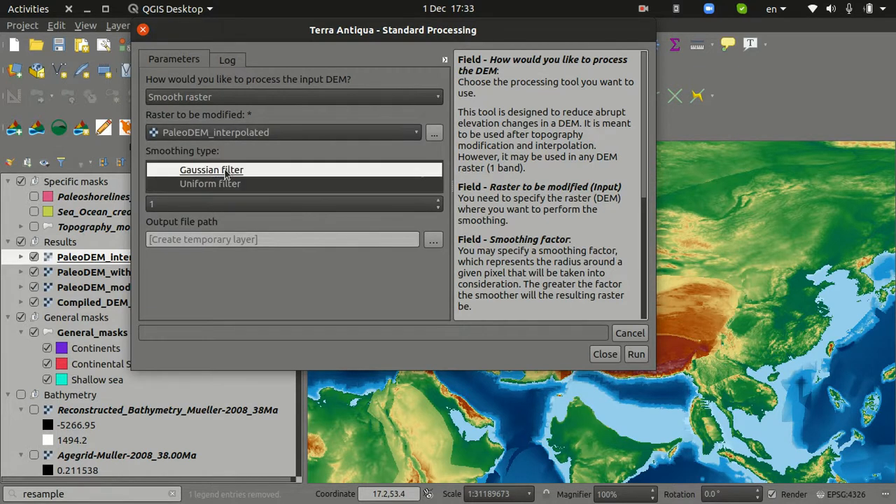
left_click(227, 153)
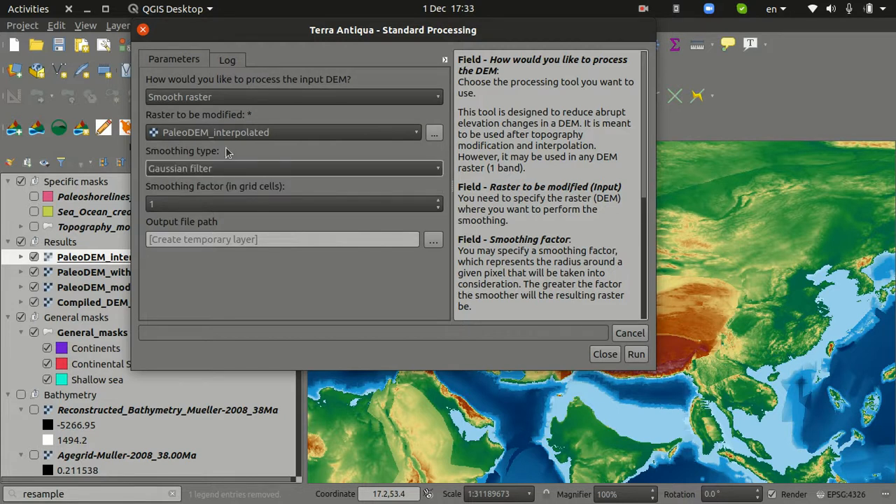
left_click(211, 205)
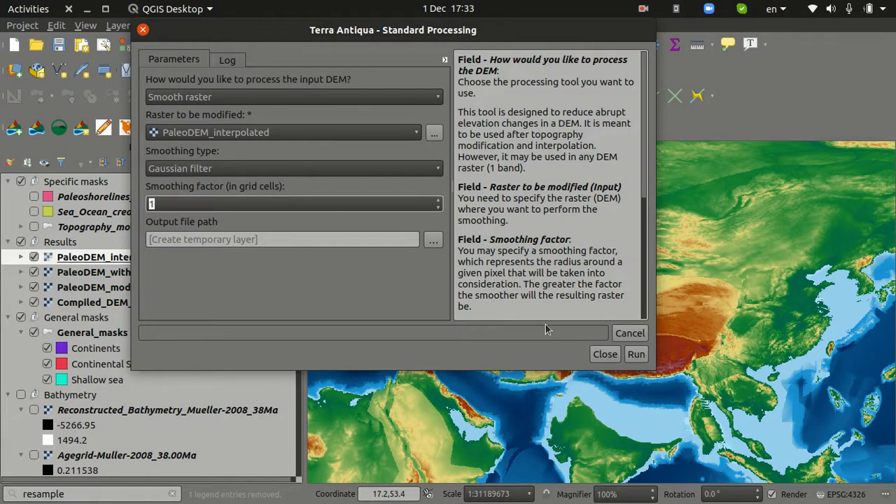
left_click(636, 356)
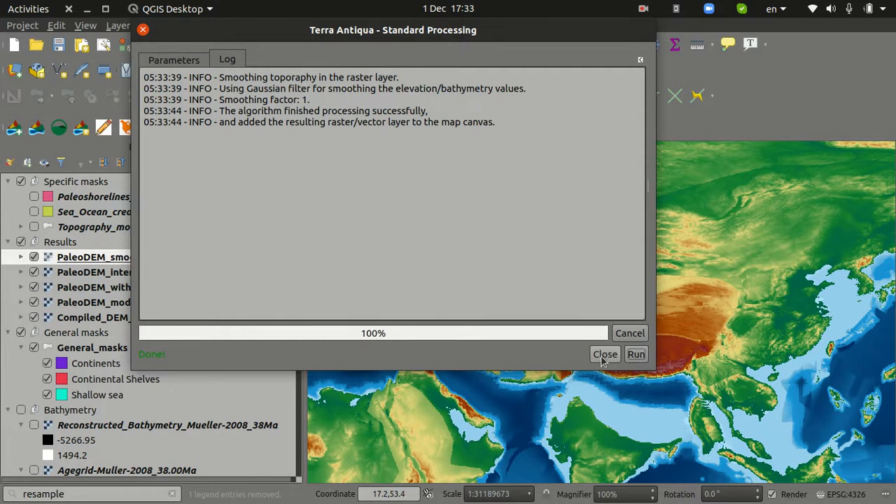
left_click(605, 354)
Examine the smoothed raster at global scale and in detail around India and the central Asian plateau
scroll(599, 368, "down", 1)
scroll(600, 369, "up", 1)
scroll(600, 366, "up", 1)
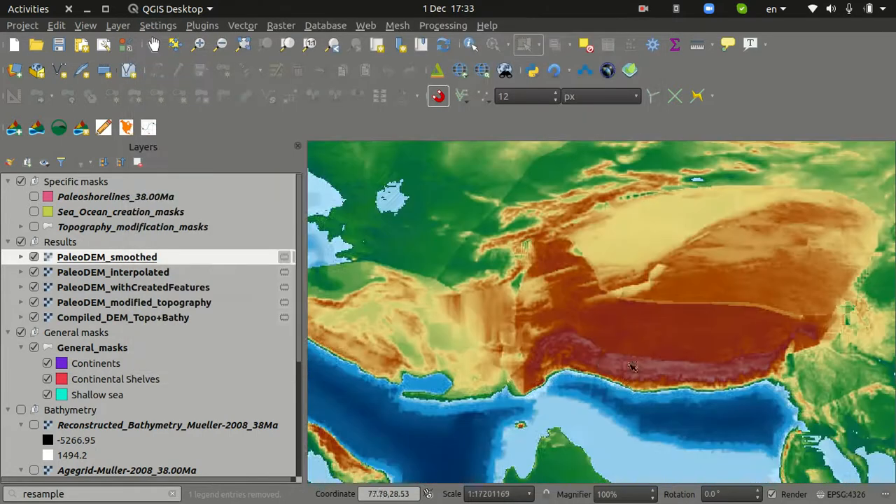
scroll(668, 365, "down", 1)
scroll(792, 260, "down", 3)
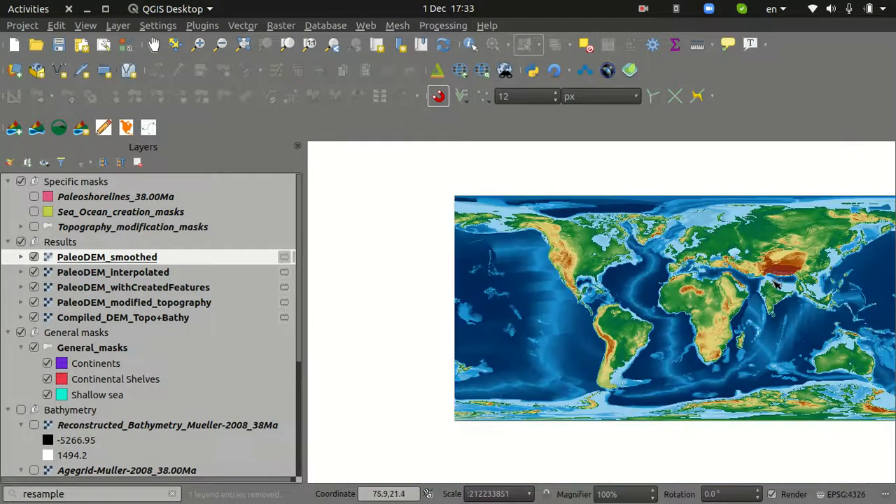
left_click_drag(775, 282, 669, 300)
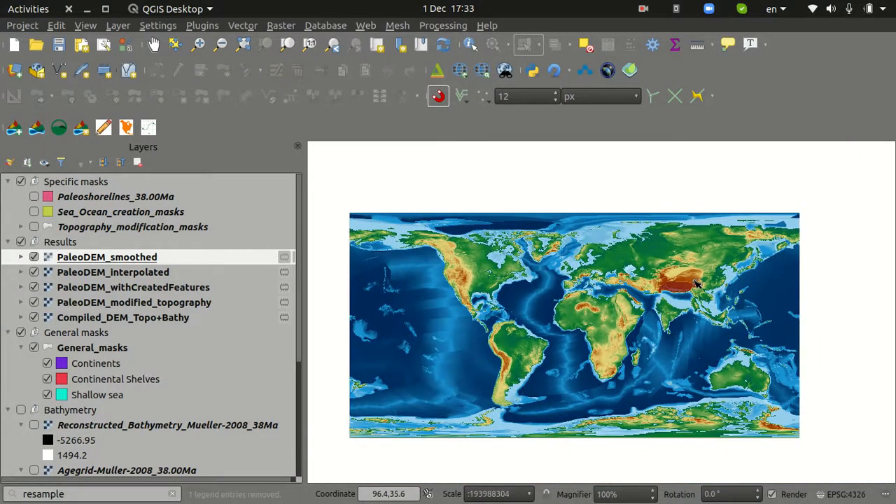
scroll(697, 283, "up", 1)
scroll(697, 283, "down", 1)
scroll(688, 301, "up", 2)
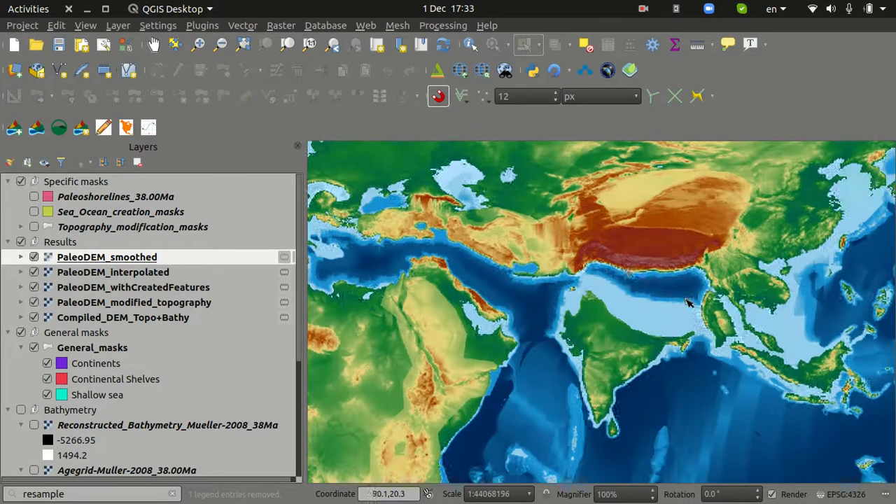
scroll(617, 273, "up", 1)
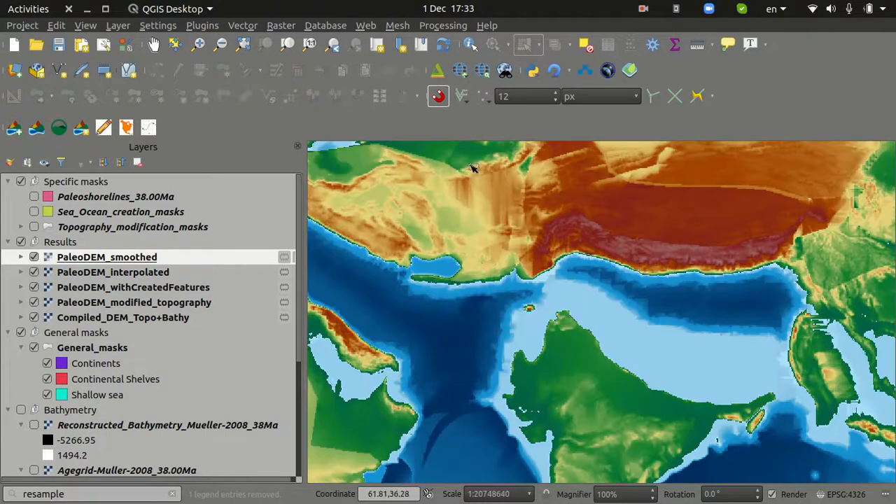
View the terrain of India and central Asia in the 3D viewer from several angles, and close the viewer
left_click(436, 70)
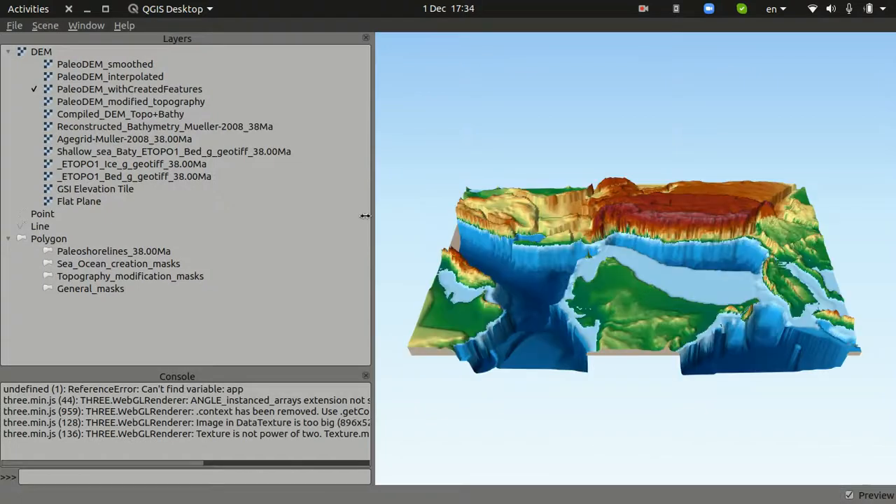
left_click_drag(735, 312, 634, 296)
scroll(627, 269, "down", 2)
mouse_move(646, 264)
left_mouse_down()
mouse_move(691, 300)
mouse_move(654, 306)
mouse_move(654, 269)
left_mouse_up()
scroll(654, 272, "up", 4)
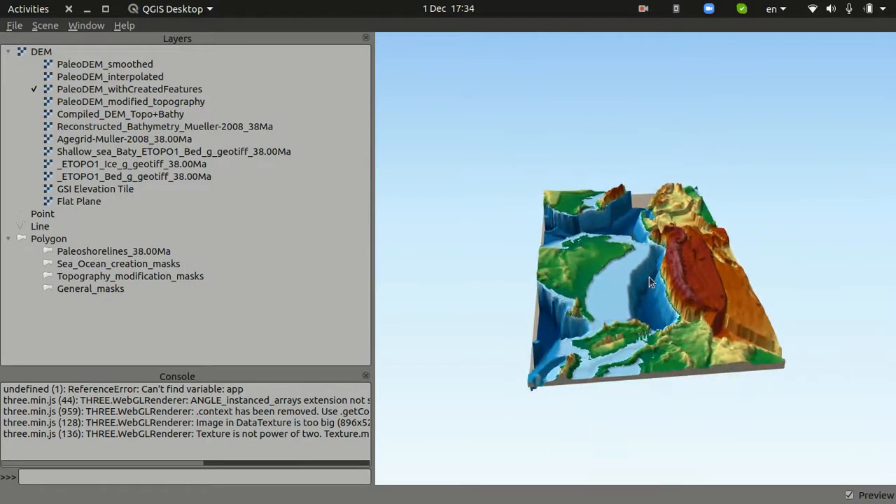
left_click_drag(669, 340, 544, 294)
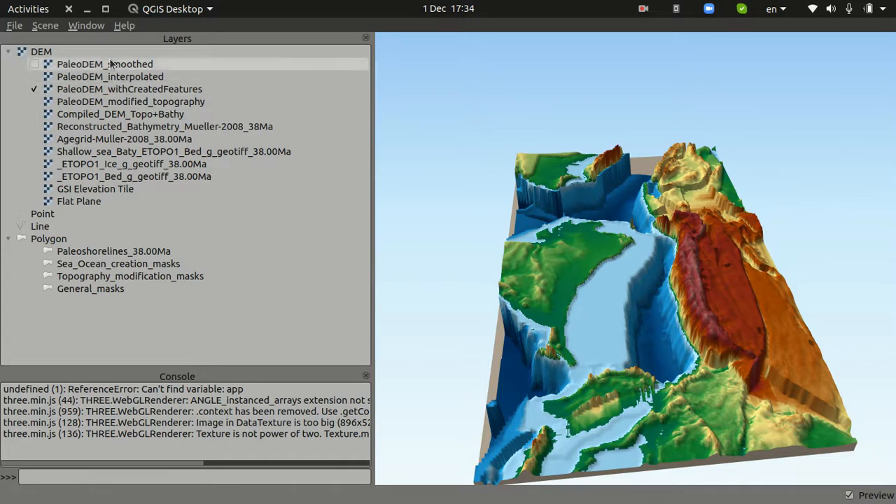
left_click(69, 8)
scroll(560, 293, "down", 2)
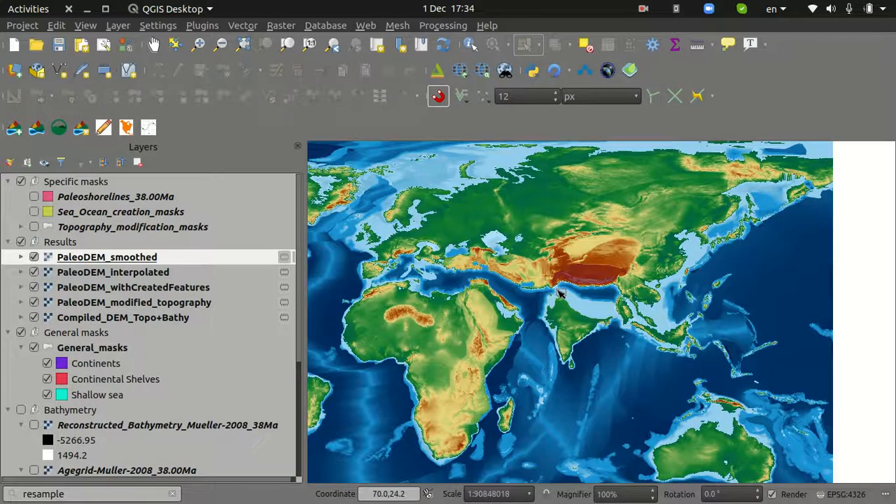
left_click_drag(560, 292, 679, 280)
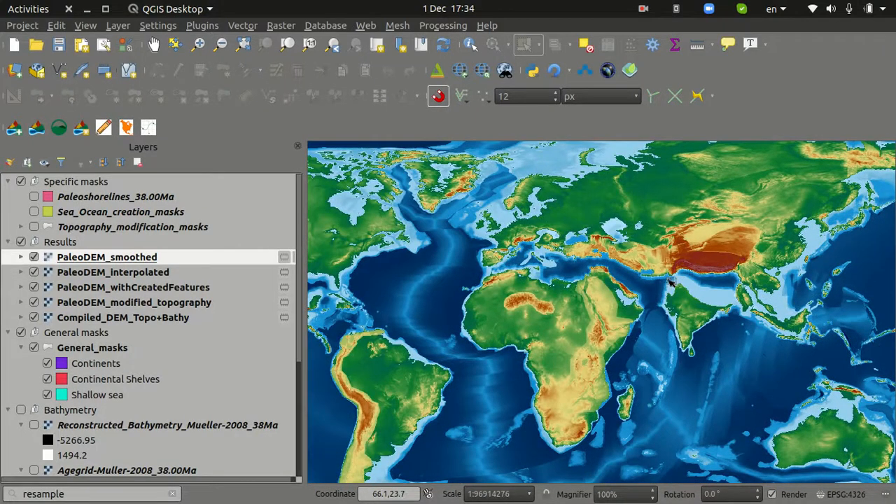
scroll(608, 307, "down", 1)
scroll(608, 307, "up", 1)
left_click_drag(607, 306, 642, 307)
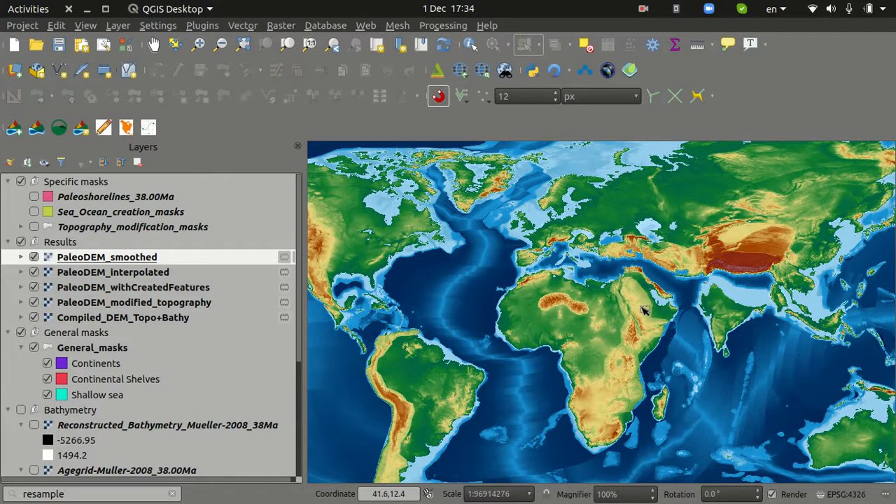
left_click(642, 7)
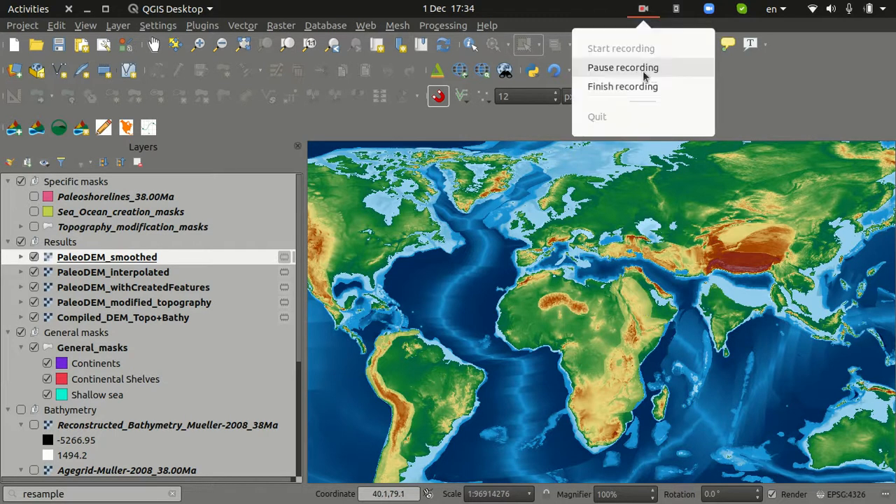